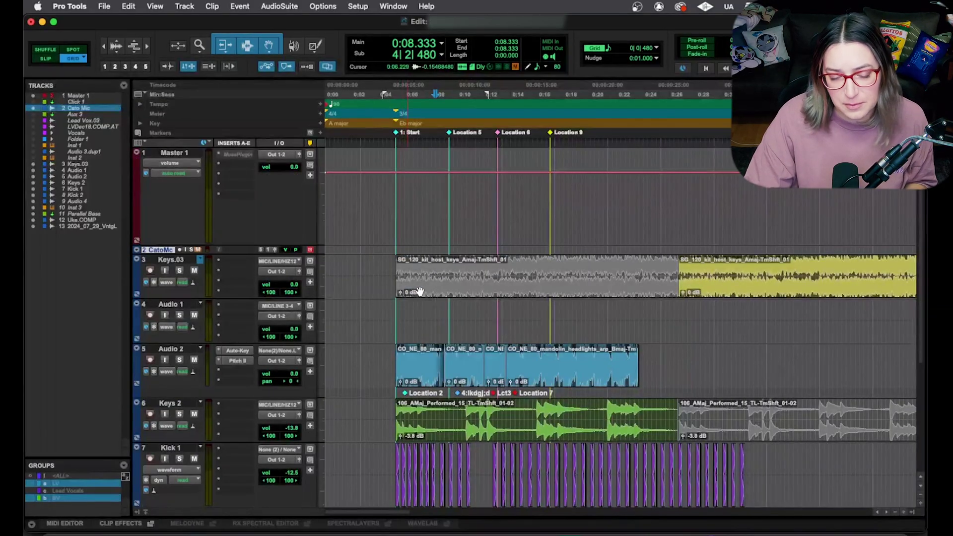
Step: Select the Audio 2 track and bring Keys.03 through Uke.COMP into view
scroll(420, 291, "down", 4)
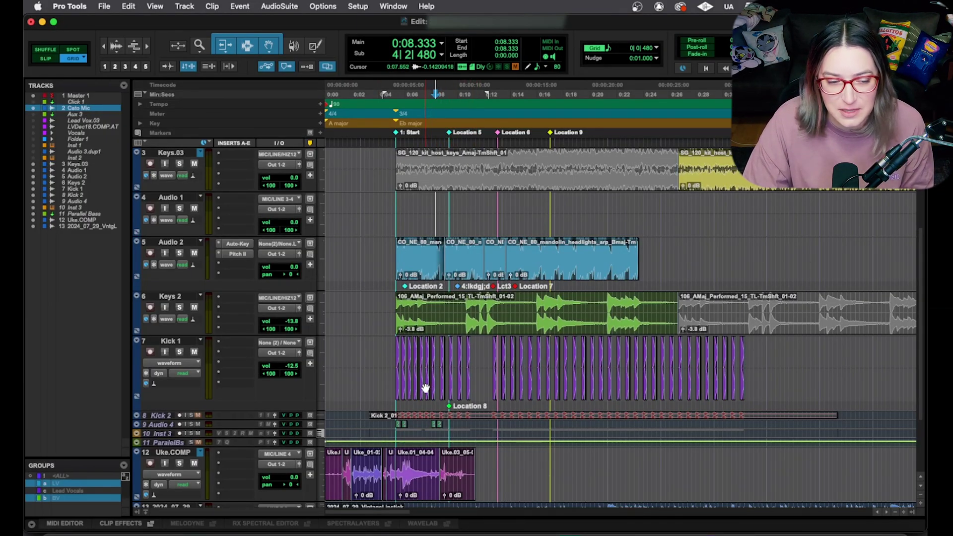
left_click(174, 241)
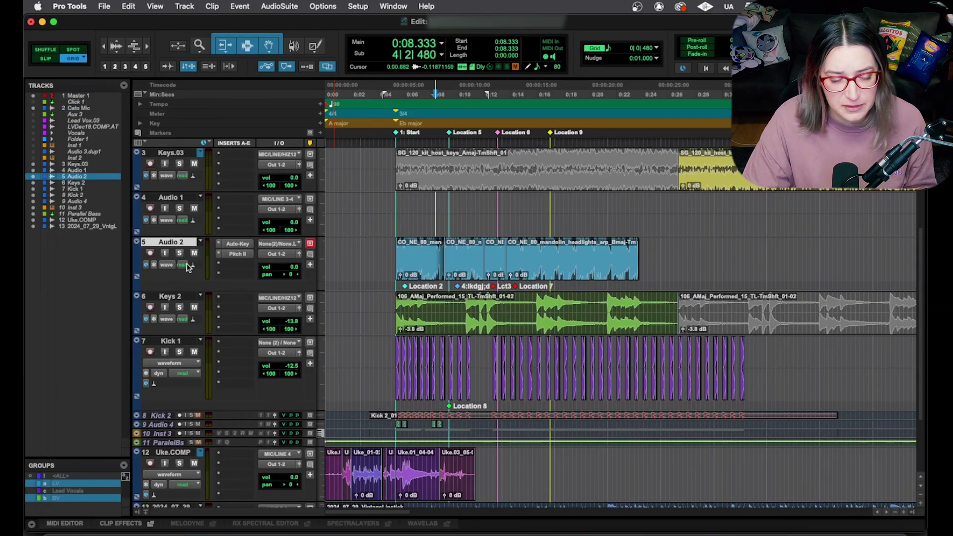
scroll(165, 277, "up", 1)
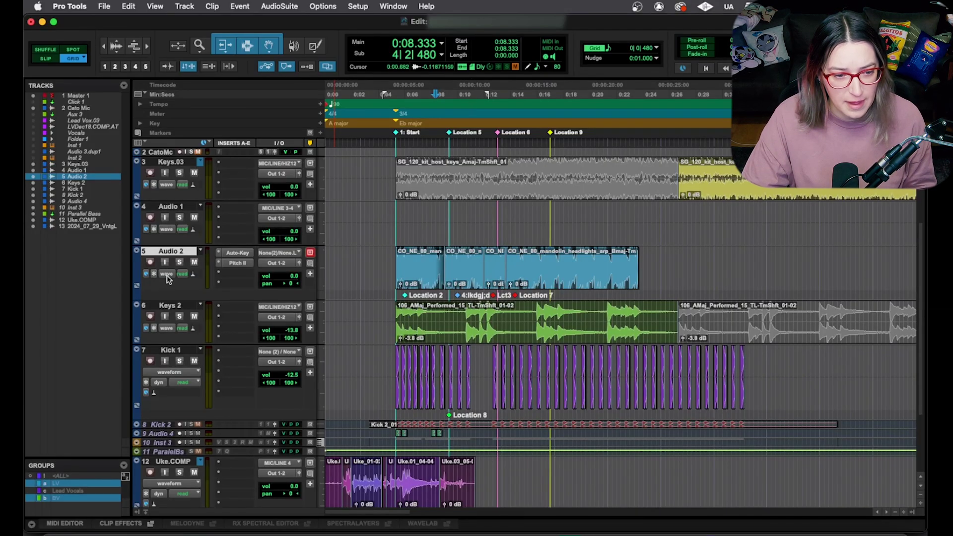
left_click(166, 274)
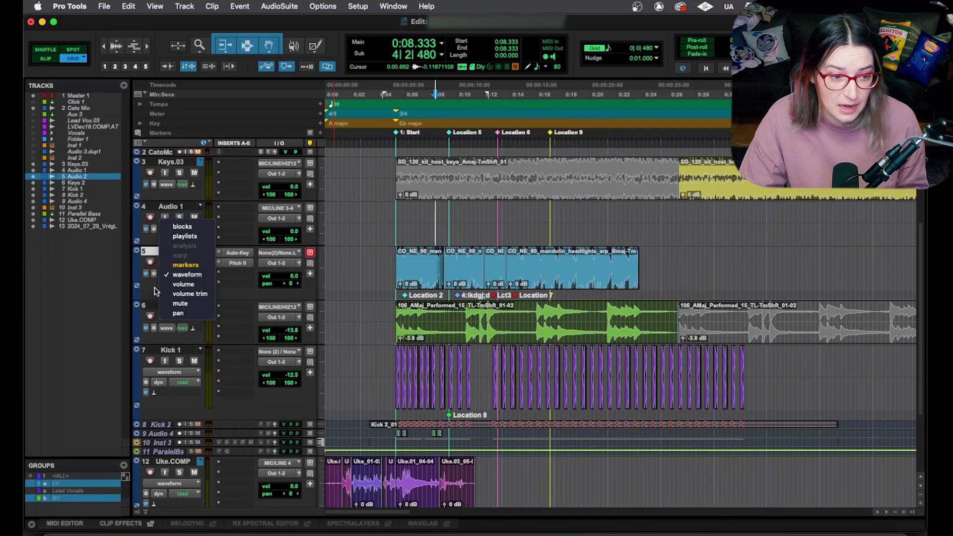
Step: Shrink Audio 2's track height, then enlarge it to show its Auto-Key and Pitch 8 inserts
left_click(164, 300)
left_click_drag(167, 296, 171, 242)
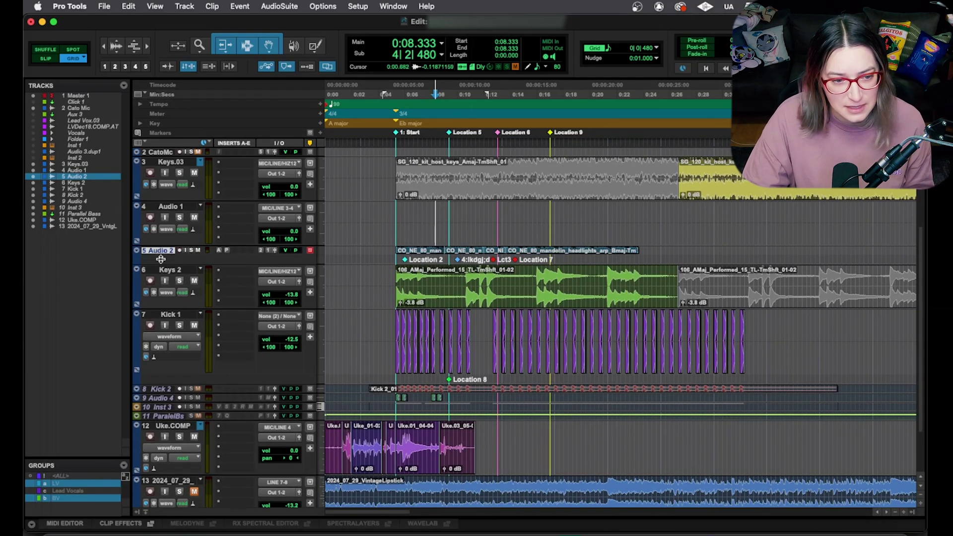
mouse_move(161, 255)
left_mouse_down()
mouse_move(171, 297)
mouse_move(168, 204)
mouse_move(170, 264)
left_mouse_up()
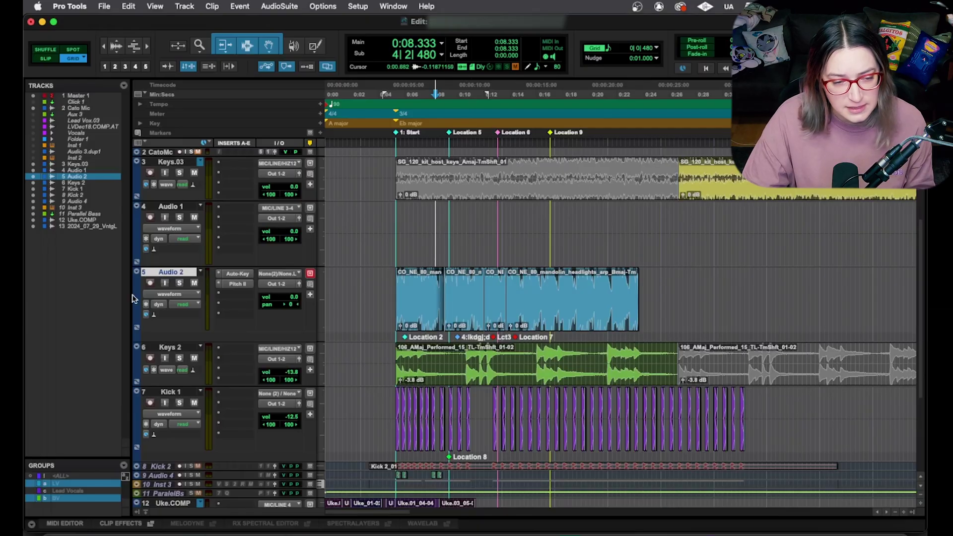
scroll(169, 368, "down", 4)
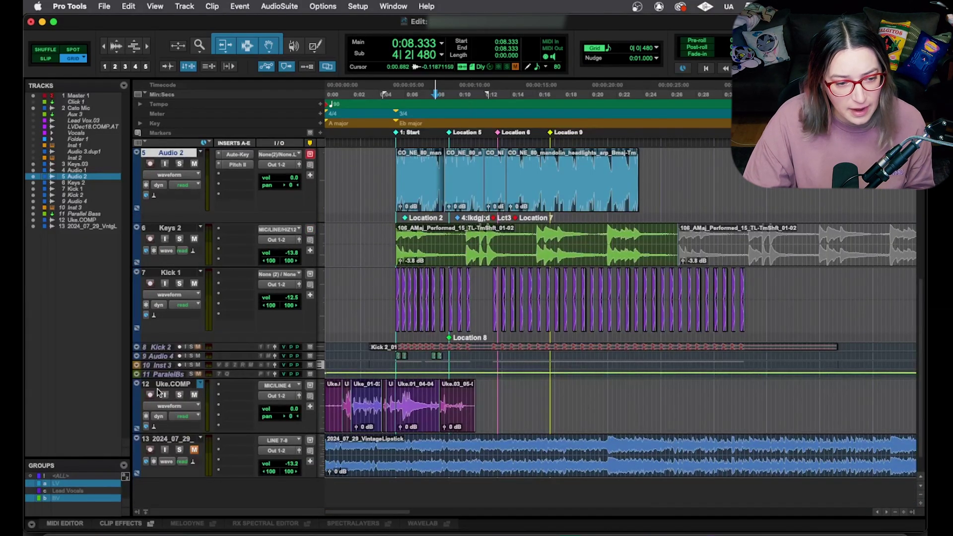
Step: Expand Parallel Bass to medium height and keep its track view on Volume
left_click_drag(159, 379, 153, 432)
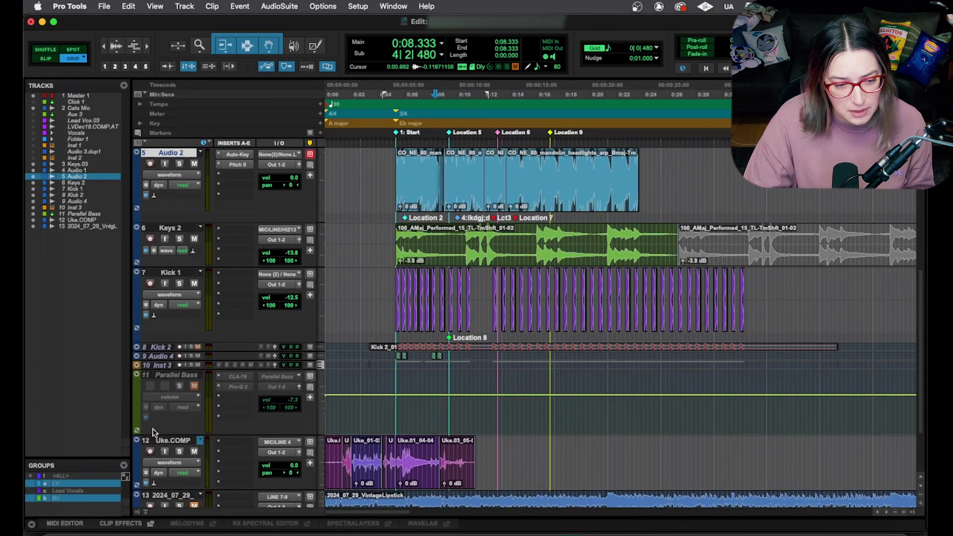
left_click(165, 378)
right_click(165, 378)
left_click(180, 408)
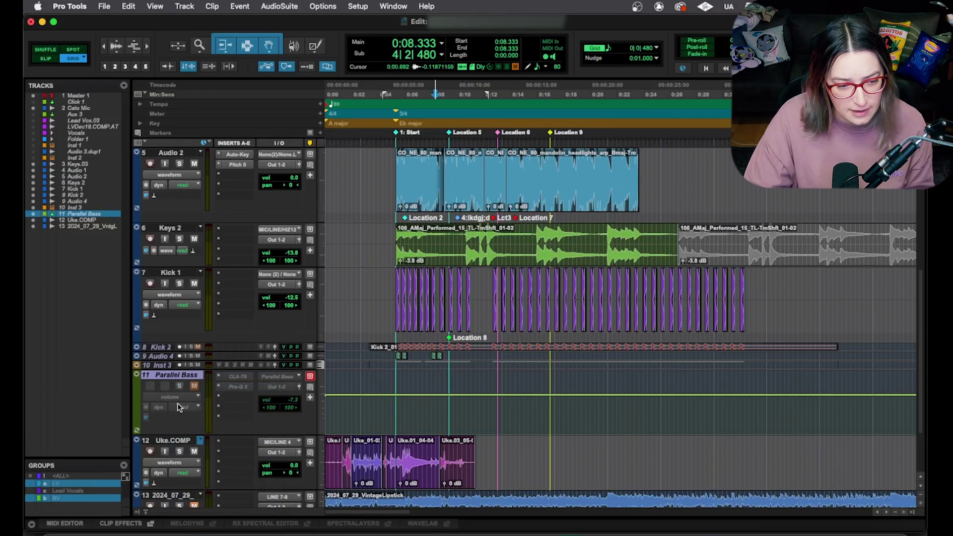
left_click(173, 400)
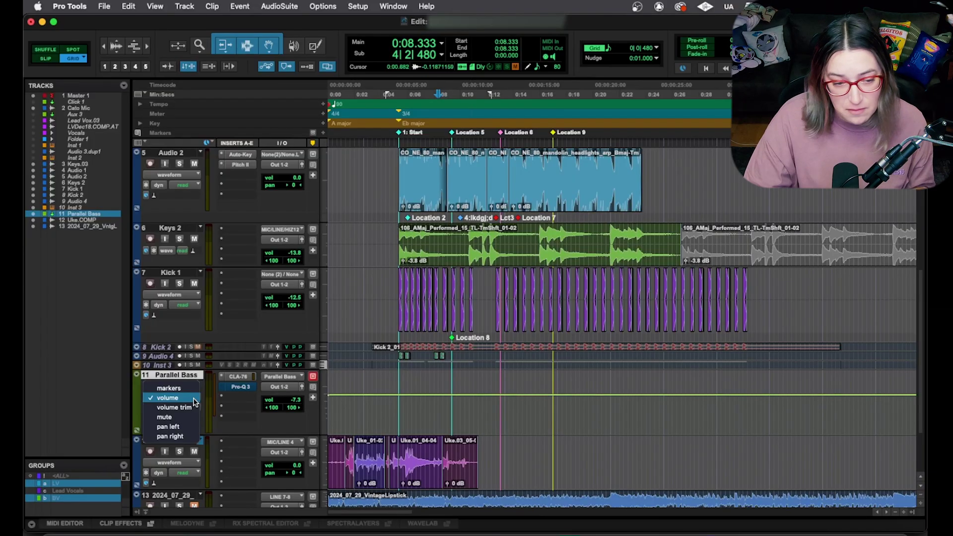
left_click(194, 398)
Step: Mark a range on Parallel Bass and select the CO_NE_80 mandolin headlights arp clip on Audio 2
scroll(333, 434, "up", 3)
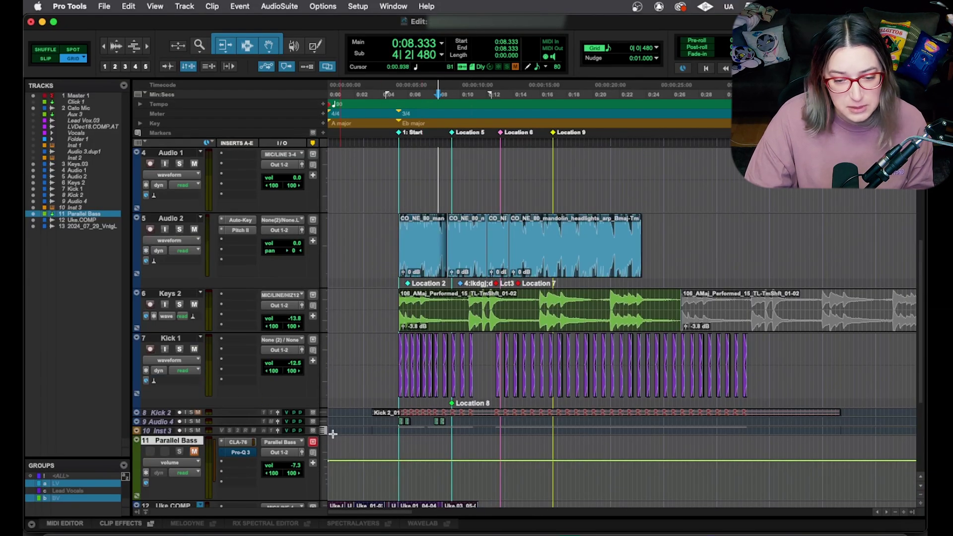
left_click_drag(377, 472, 628, 466)
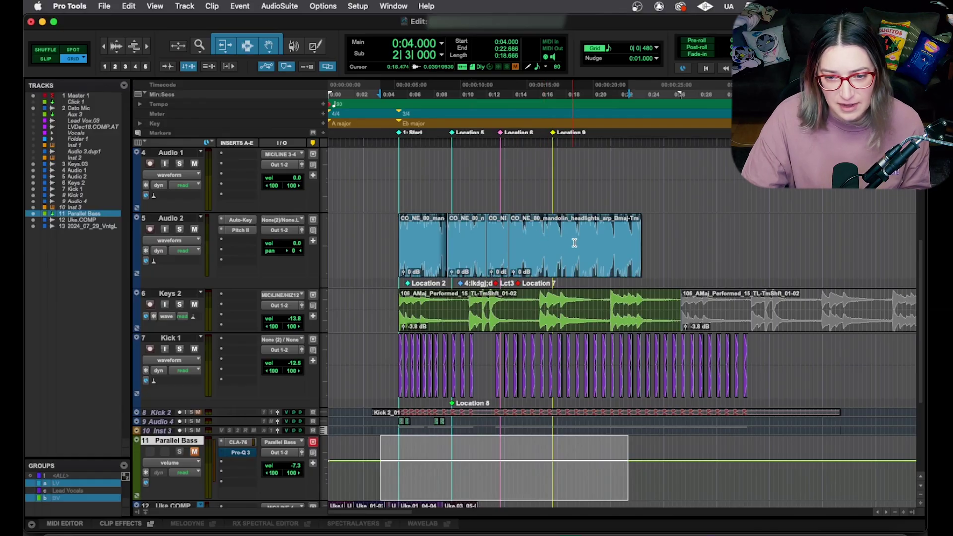
double_click(559, 248)
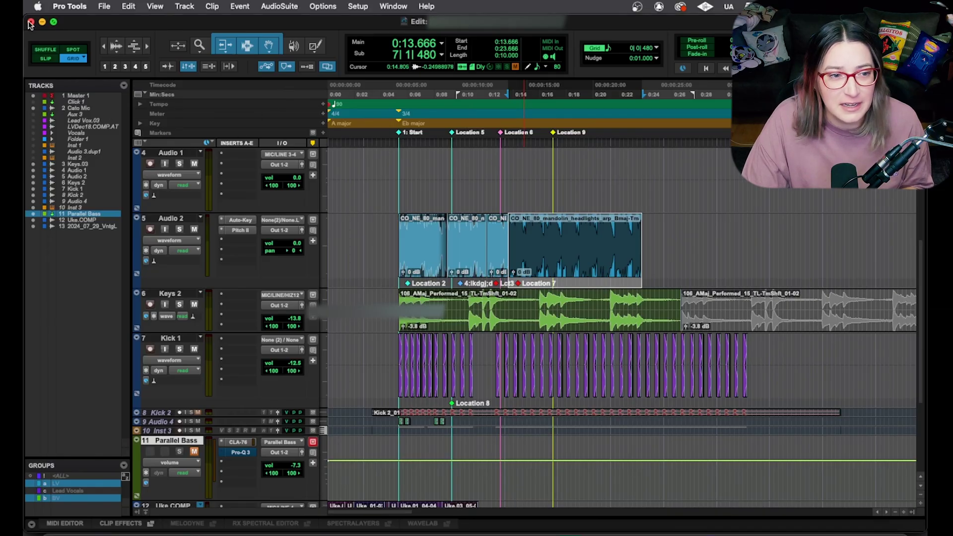
left_click(61, 7)
left_click(65, 24)
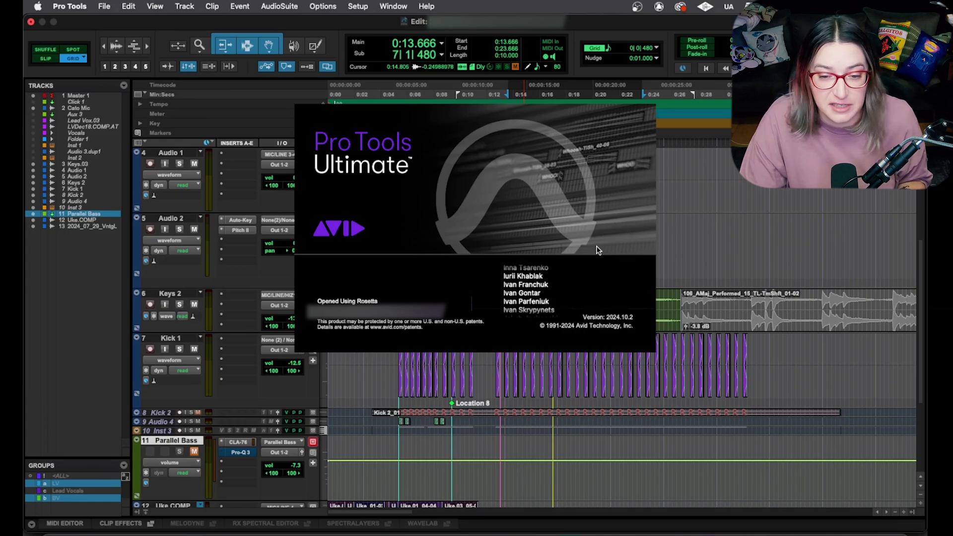
left_click(590, 257)
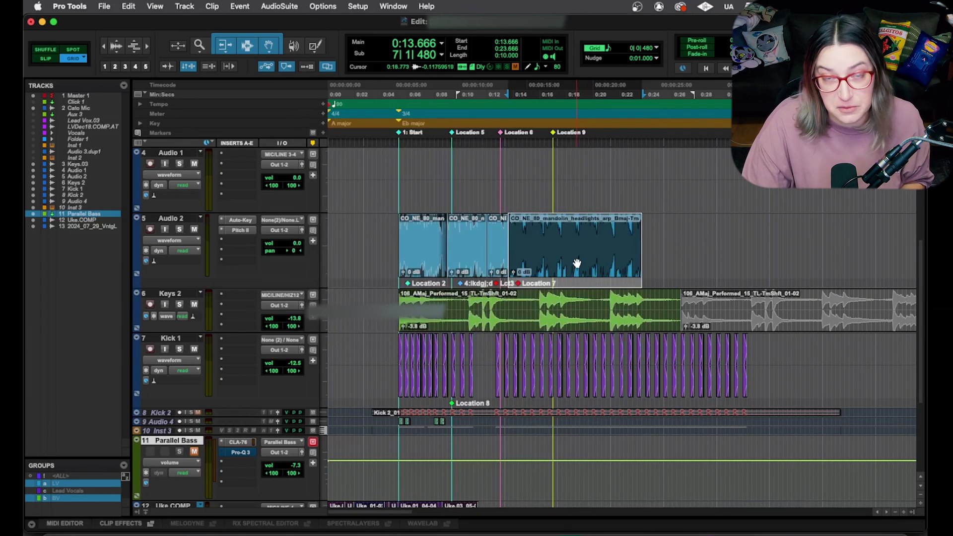
left_click(177, 242)
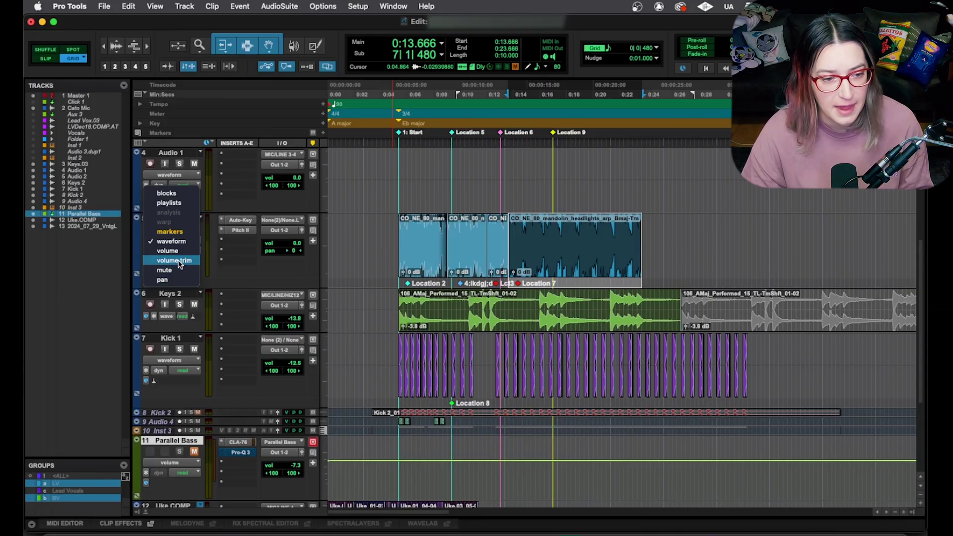
Step: Switch Audio 2 to Volume view and add breakpoints forming a dip after the mandolin clip
left_click(168, 251)
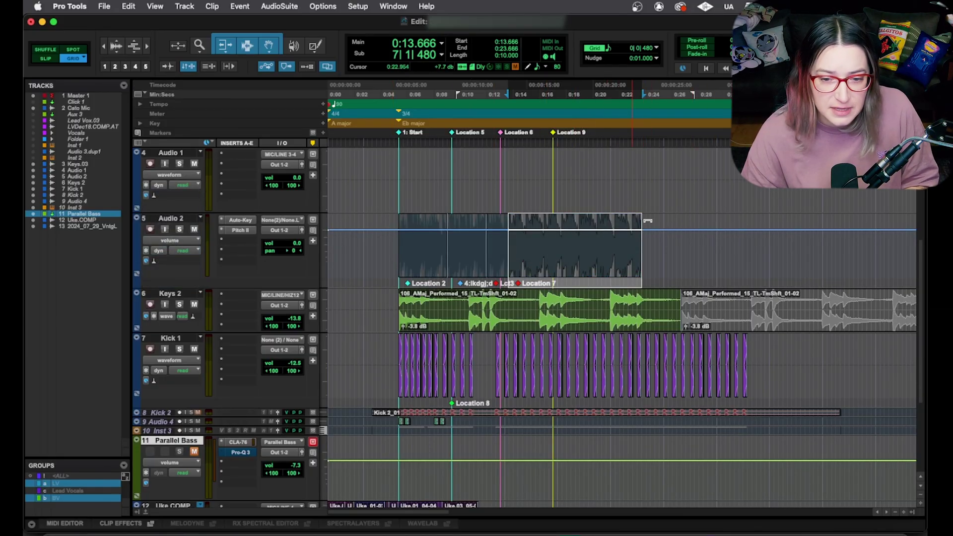
left_click(707, 230)
left_click(600, 230)
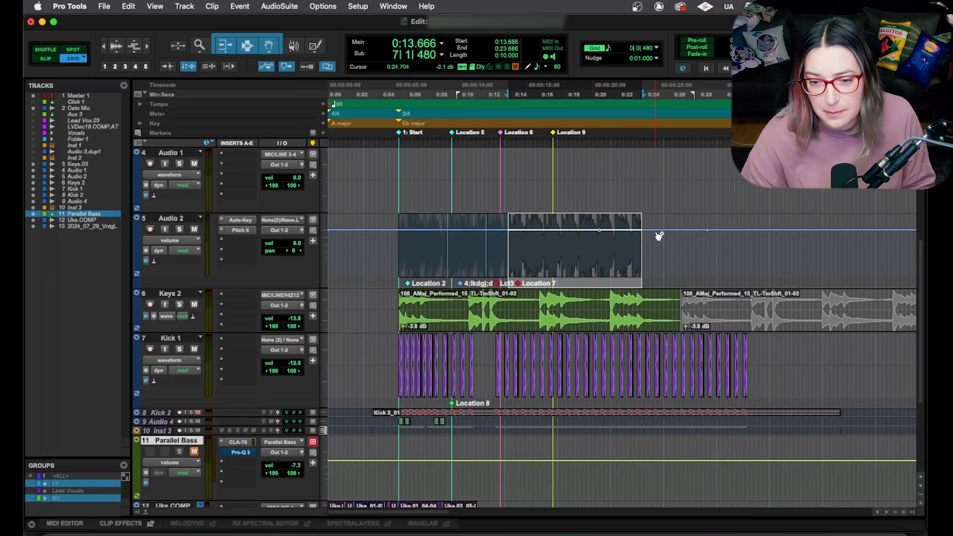
left_click_drag(655, 230, 654, 248)
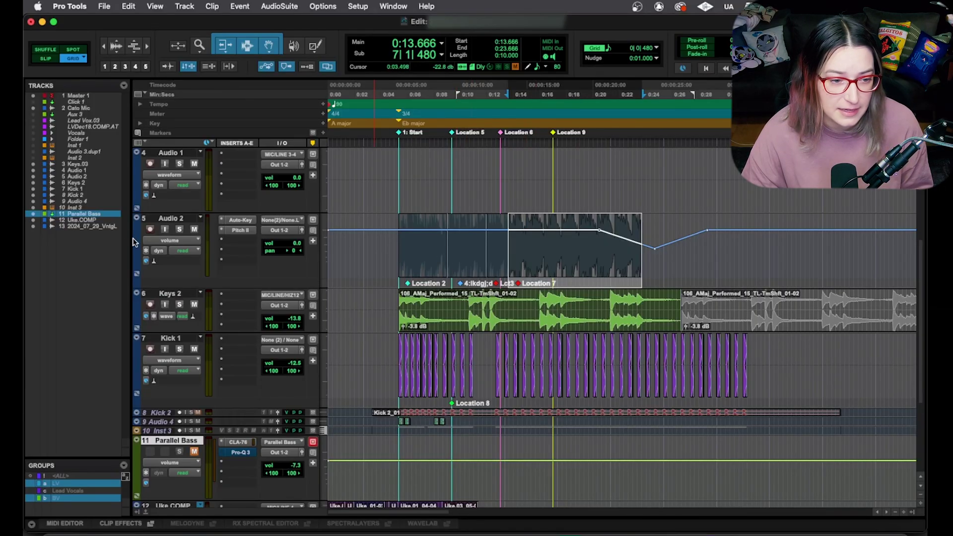
left_click(148, 241)
Step: Return Audio 2 to Waveform view and reset its first clip's gain to 0 dB
left_click(155, 232)
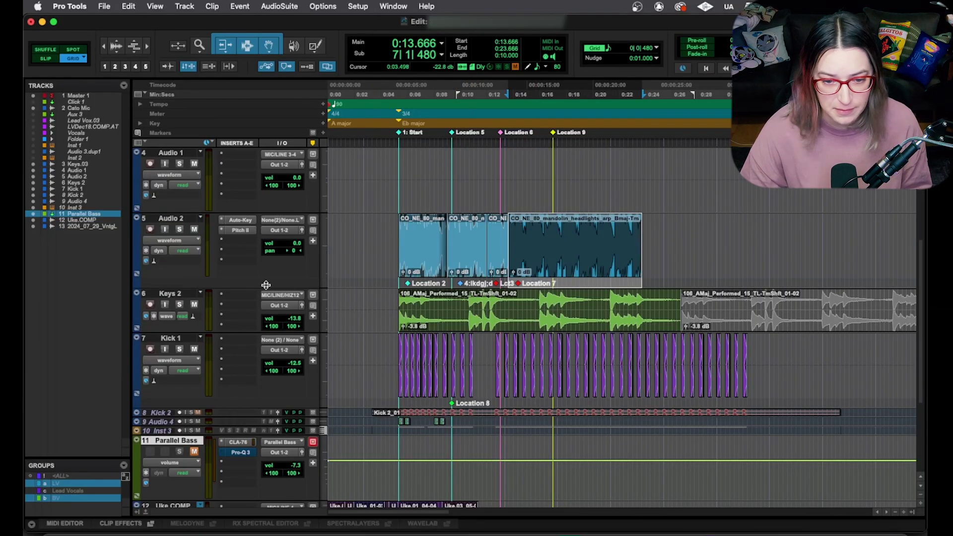
left_click_drag(403, 274, 406, 277)
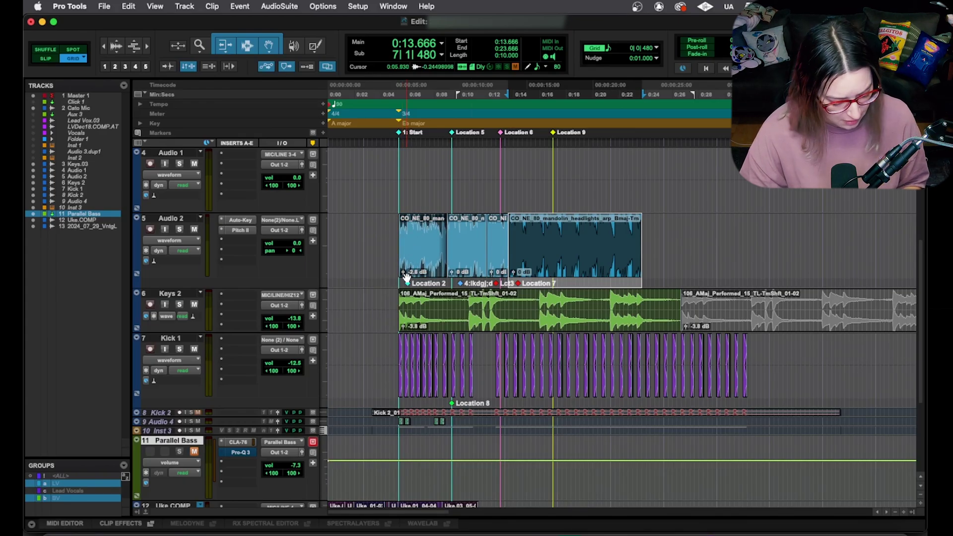
left_click(403, 273, "alt")
scroll(272, 271, "down", 2)
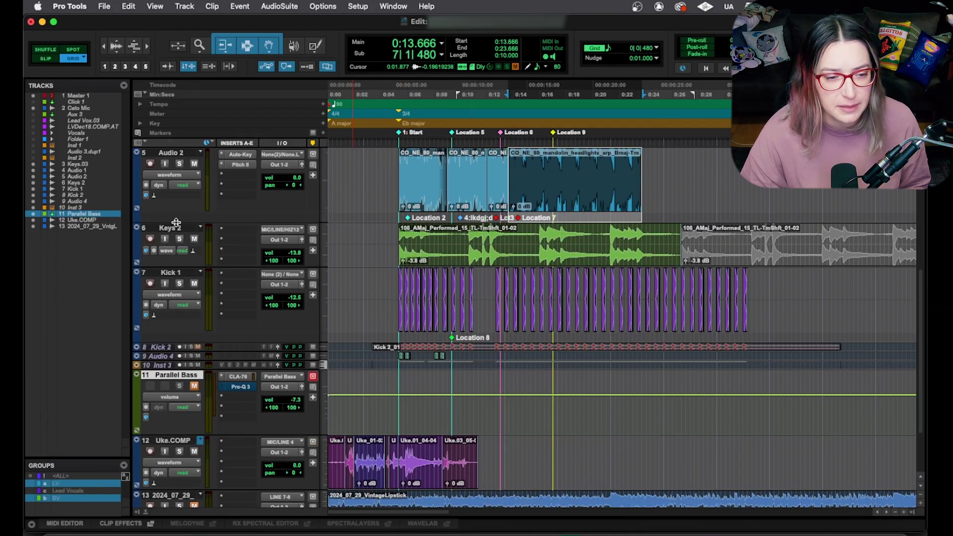
scroll(203, 244, "up", 2)
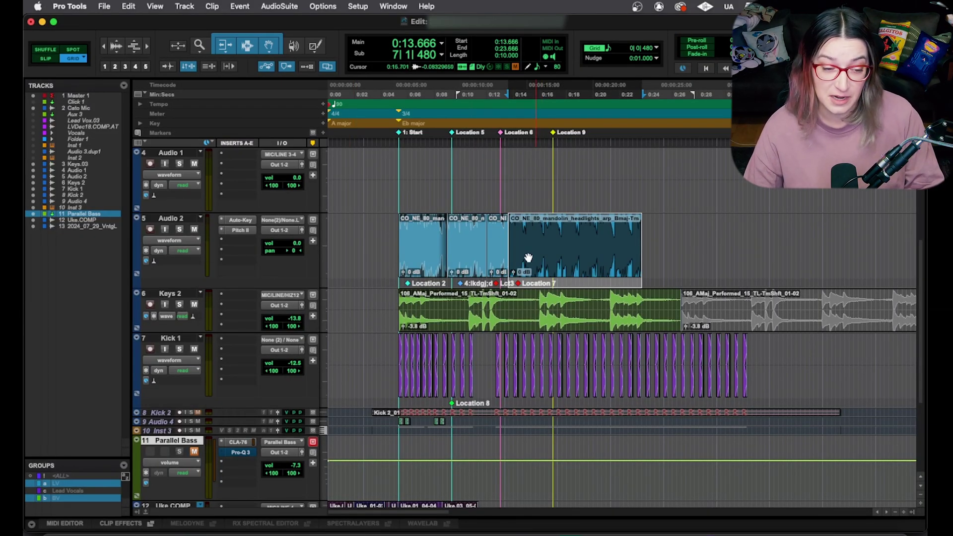
left_click(164, 241)
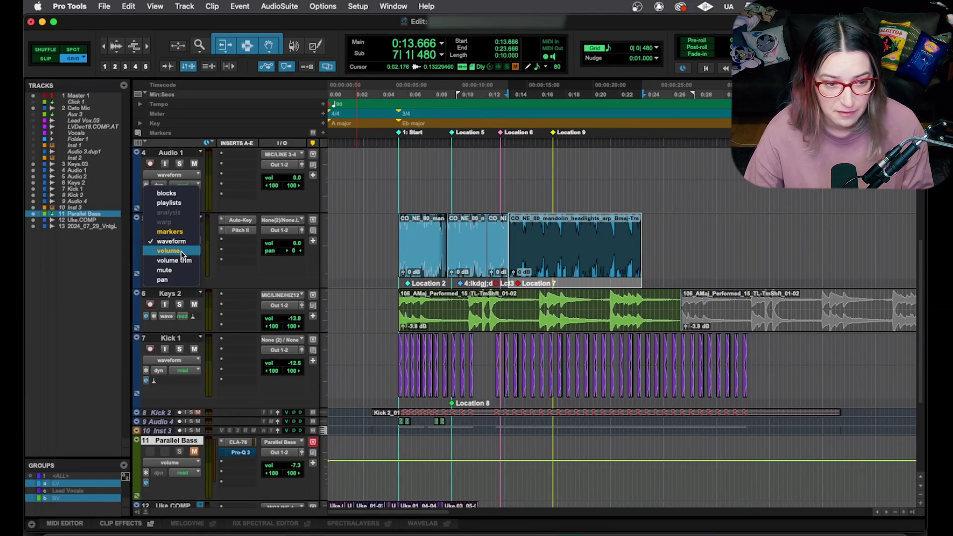
left_click(138, 256)
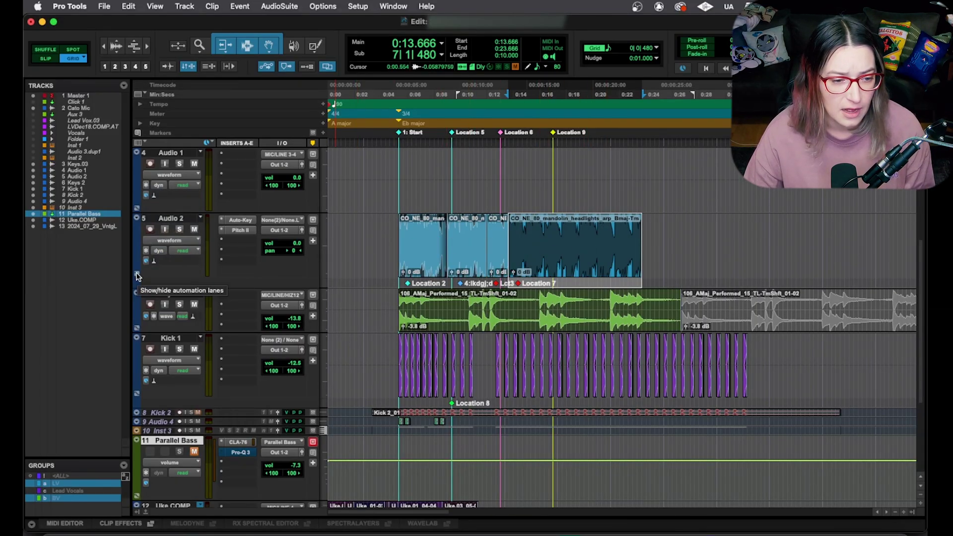
Step: Reveal Audio 2's automation lane, remove the extra pan lane, and set the lane to volume
left_click(137, 274)
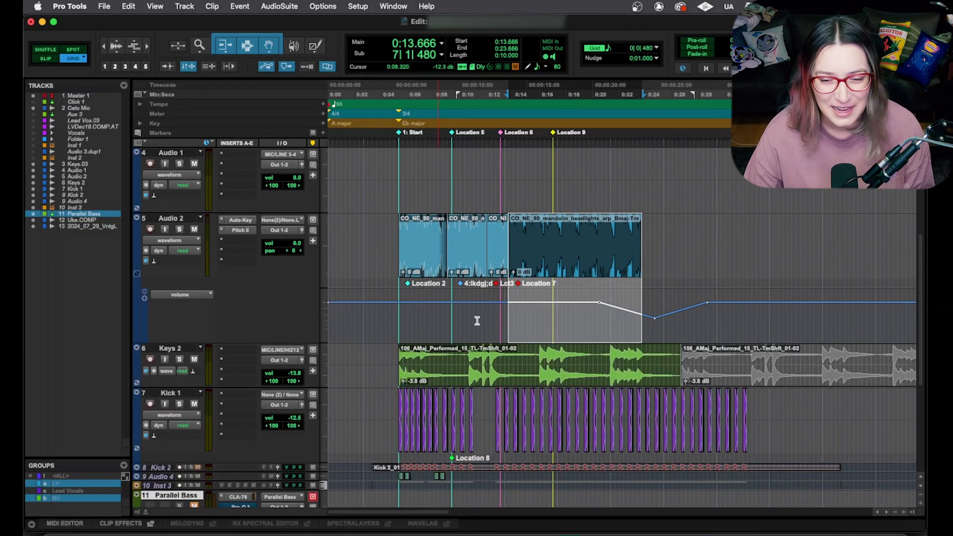
left_click(184, 294)
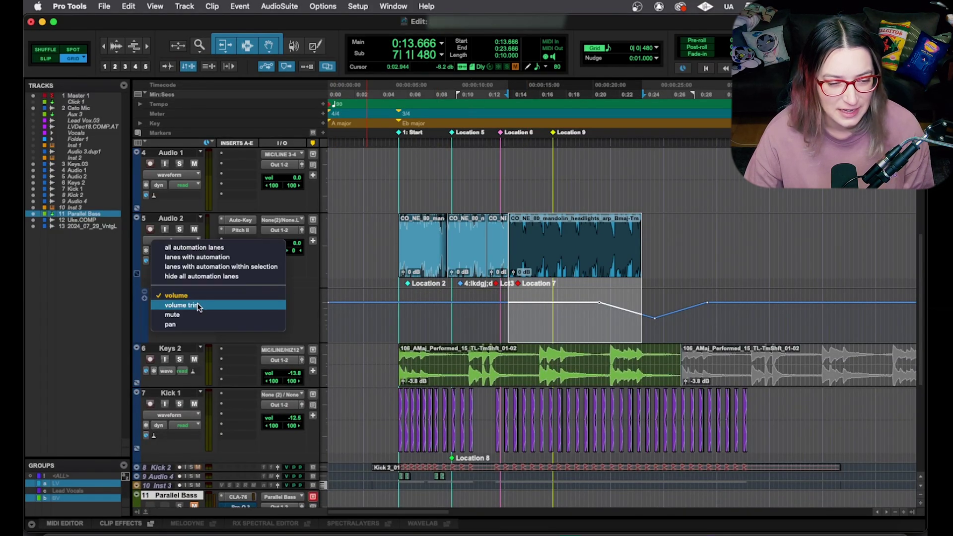
left_click(197, 326)
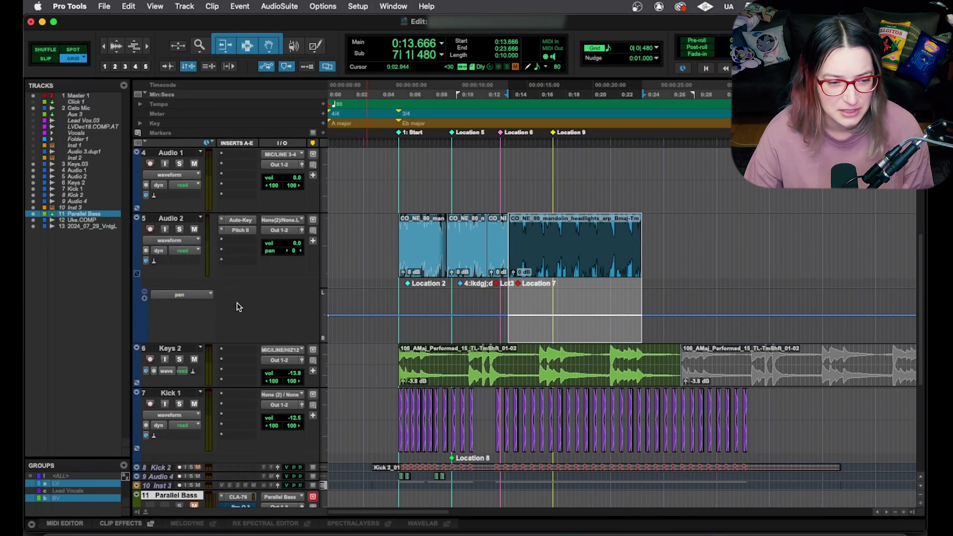
left_click(189, 295)
left_click(188, 287)
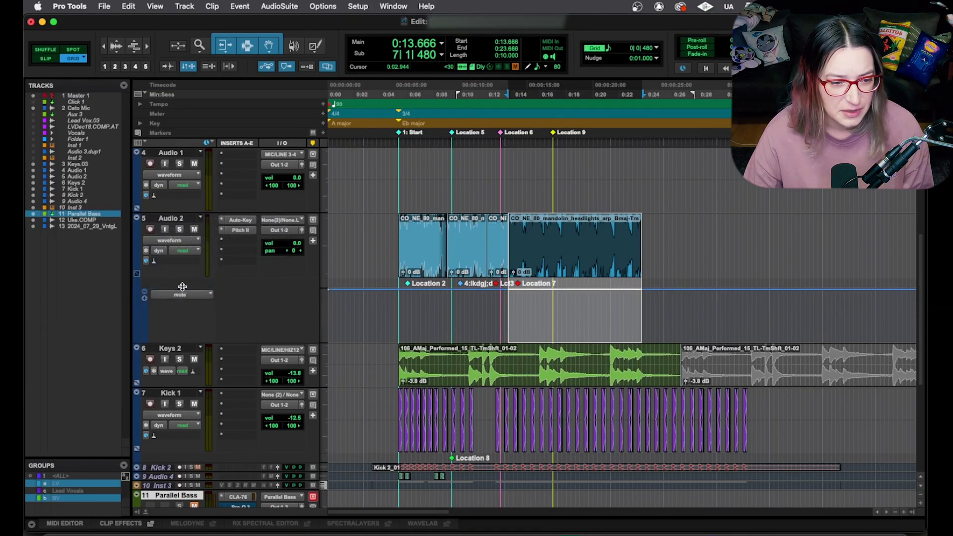
left_click(144, 298)
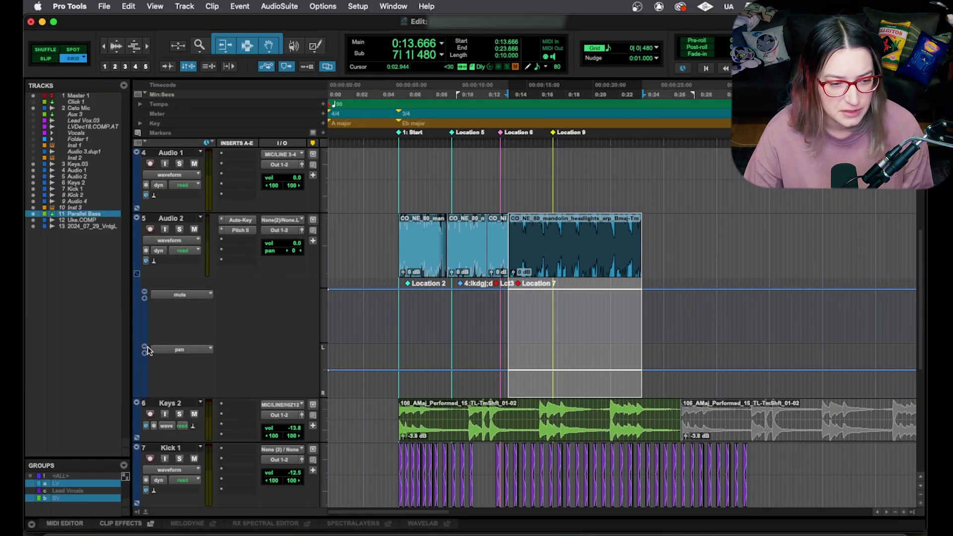
left_click(145, 348)
left_click(181, 295)
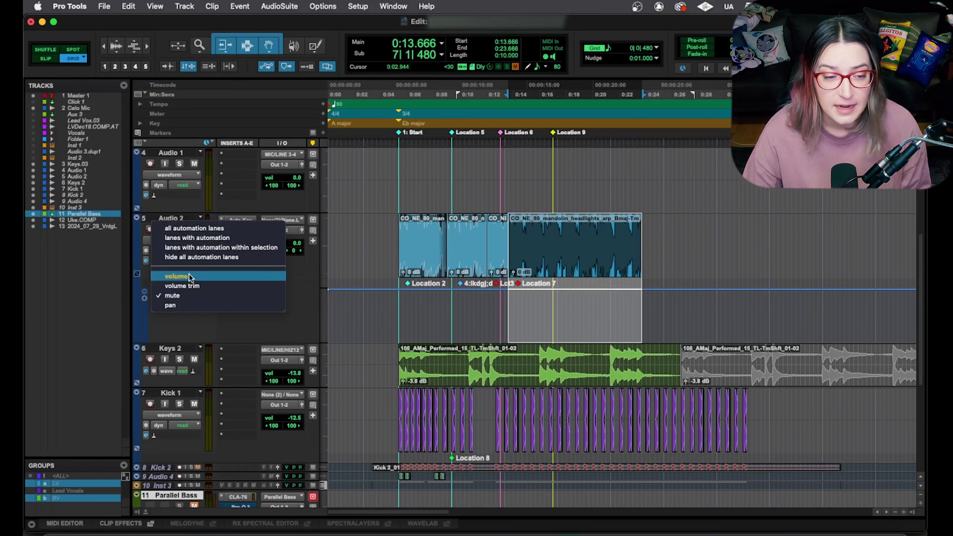
left_click(190, 276)
Step: Copy the volume dip from 0:16.666 to 0:28.666 and place the cursor at 0:34.333
left_click_drag(560, 325, 771, 332)
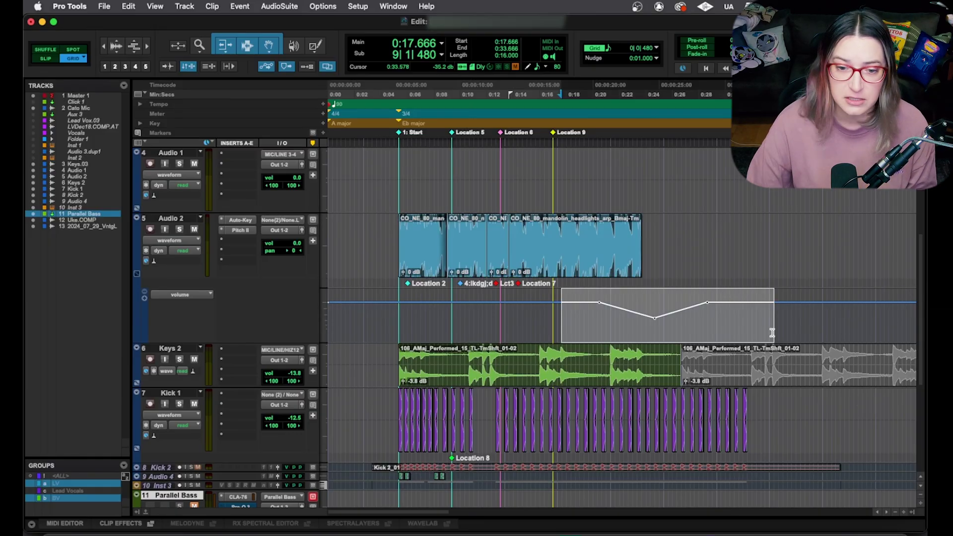
left_click_drag(593, 242, 535, 238)
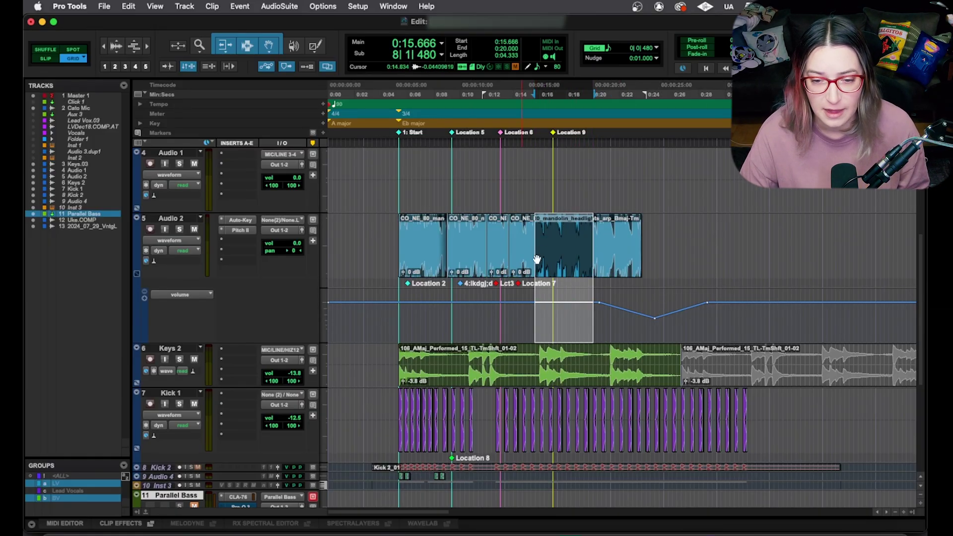
left_click_drag(706, 316, 548, 312)
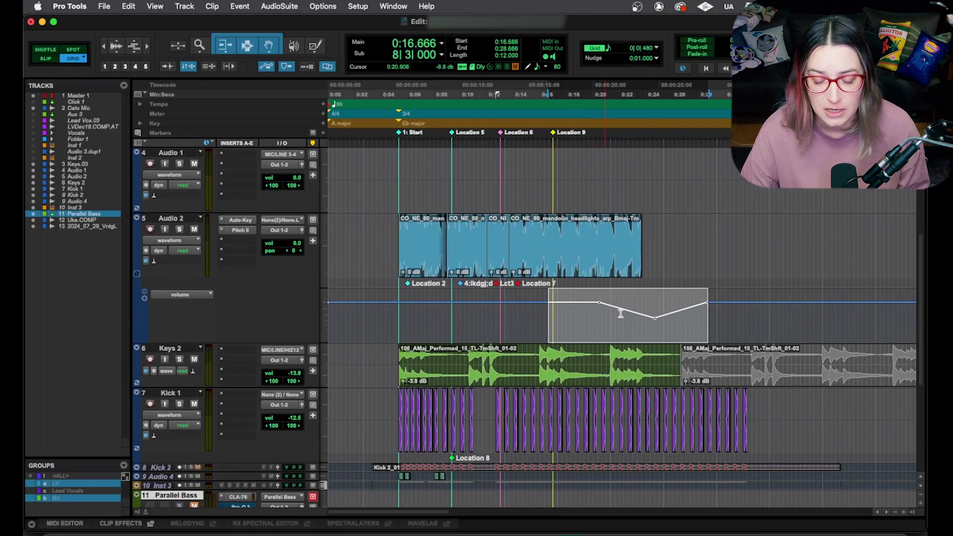
key("super+c")
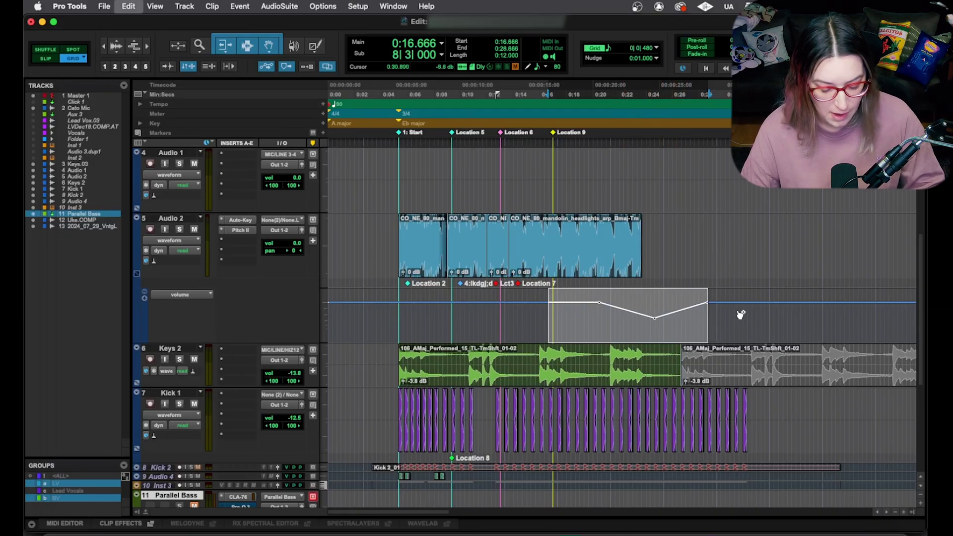
left_click(782, 317)
Step: Paste the dip at 0:34.333, then set Audio 2 to -9.9 dB and Parallel Bass to -7.0 dB
key("super+v")
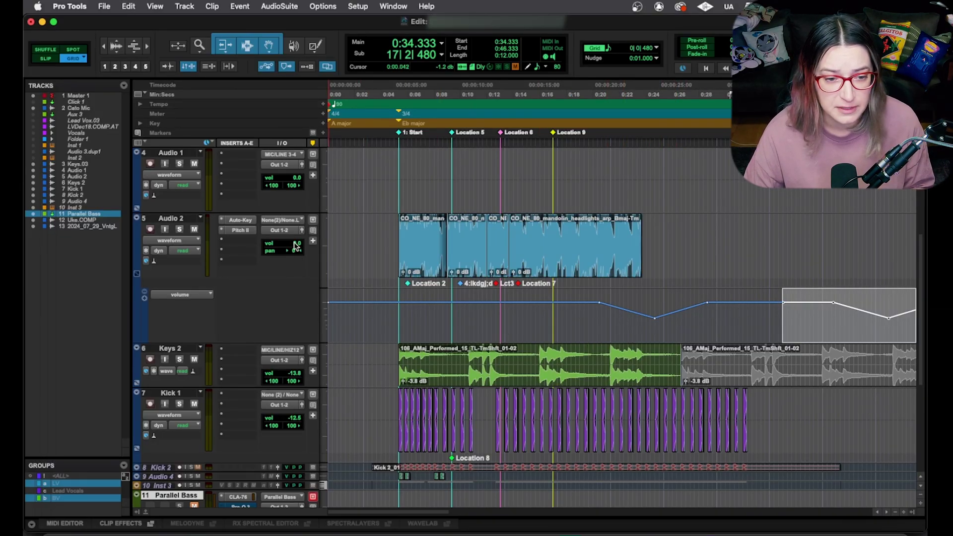
left_click_drag(297, 248, 302, 256)
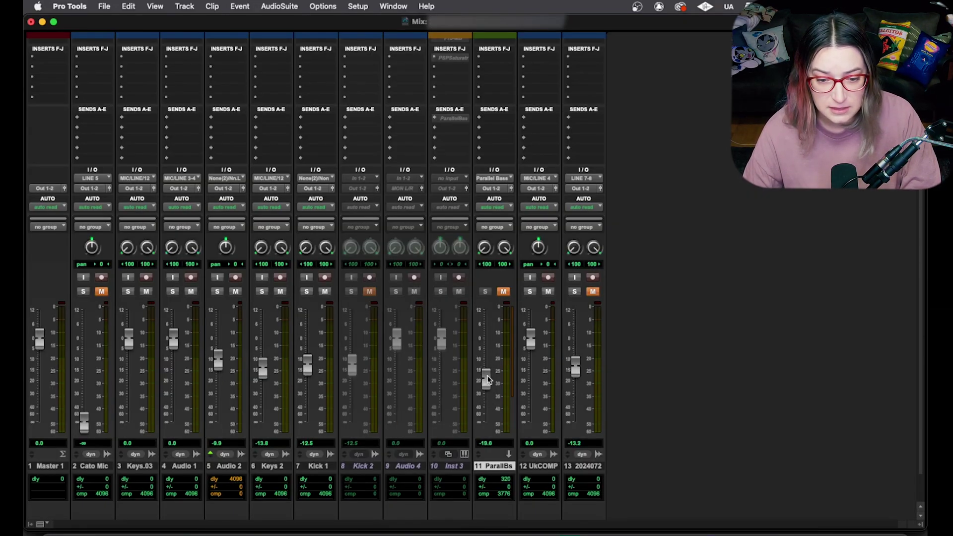
left_click_drag(488, 380, 488, 358)
key("super+equal")
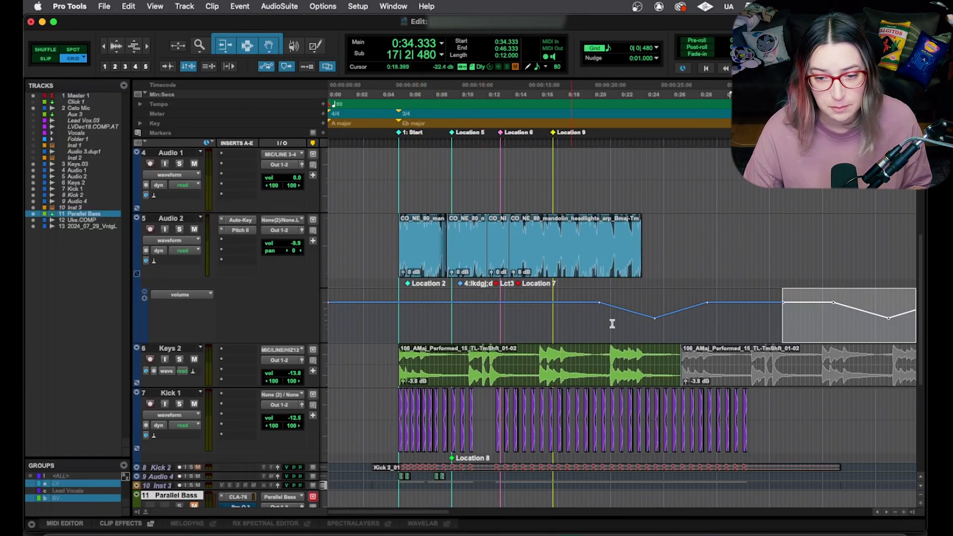
Step: Lower Audio 2's volume to -5.9 dB while selecting ranges of its volume automation
left_click_drag(577, 317, 717, 318)
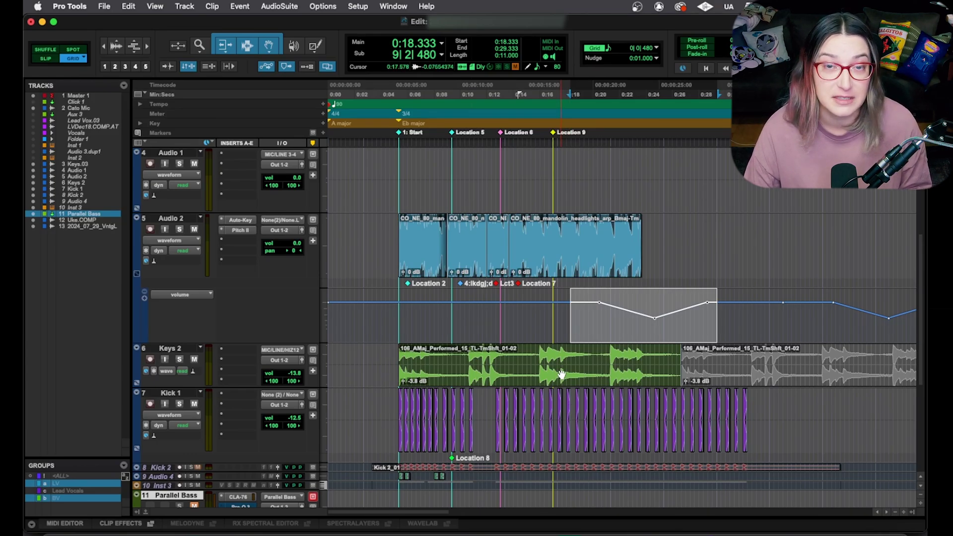
left_click_drag(297, 243, 304, 249)
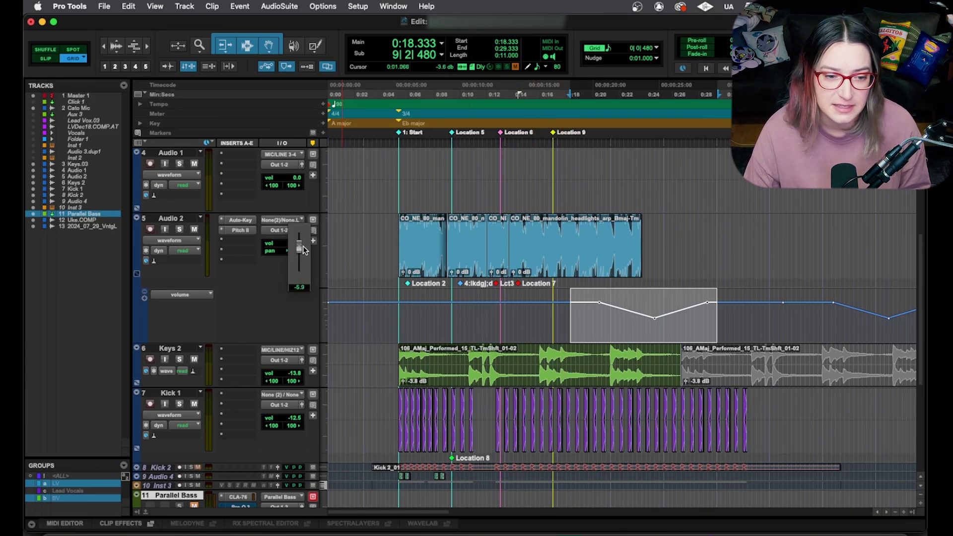
left_click_drag(556, 318, 899, 298)
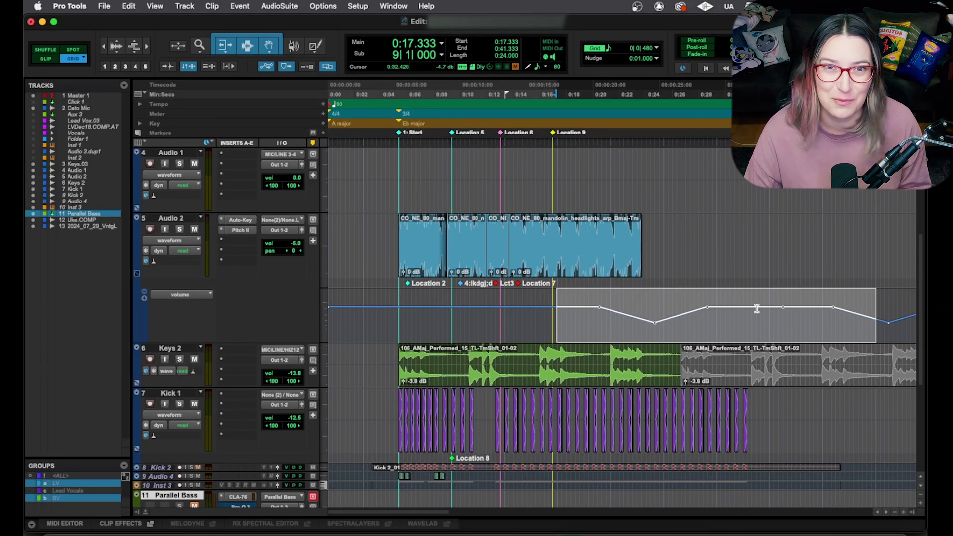
left_click(425, 323)
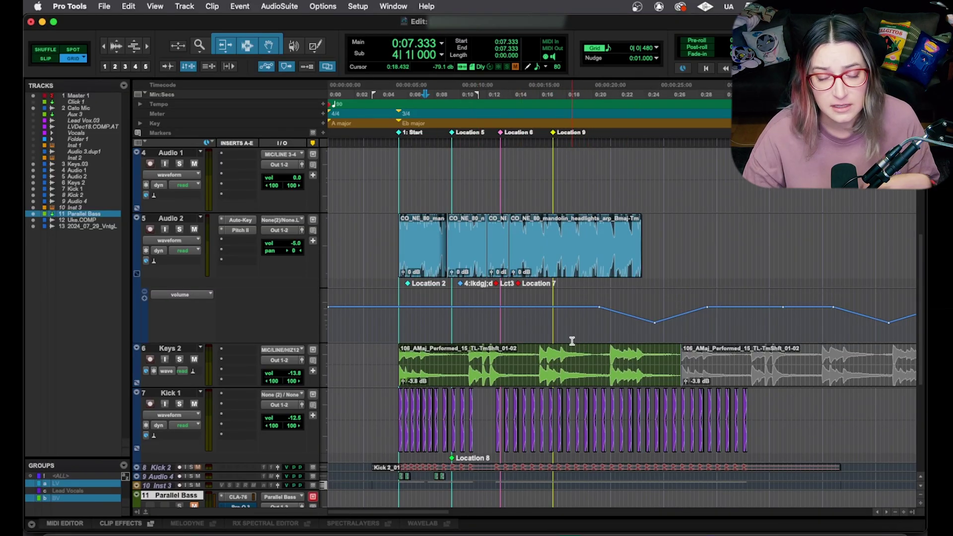
left_click(167, 219)
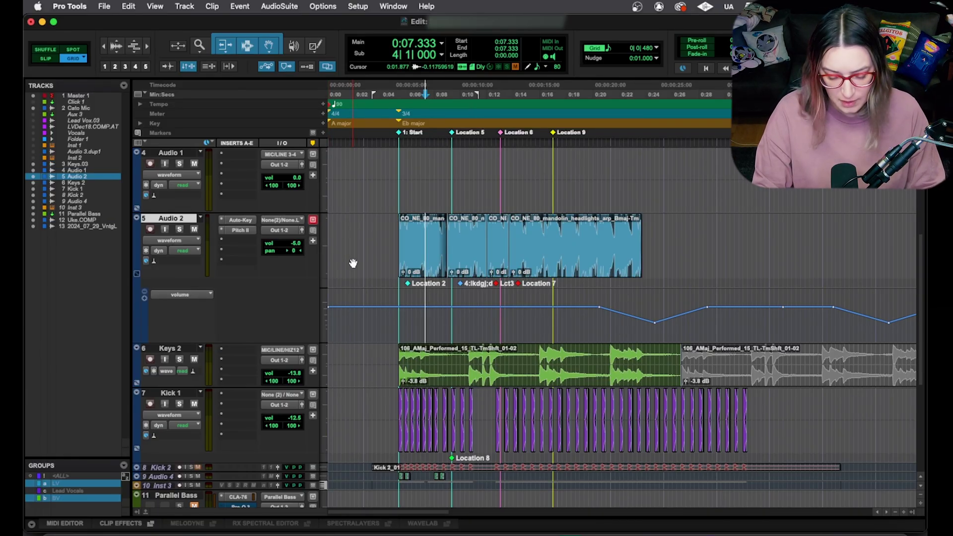
key("ctrl+minus")
key("ctrl+minus")
key("ctrl+minus")
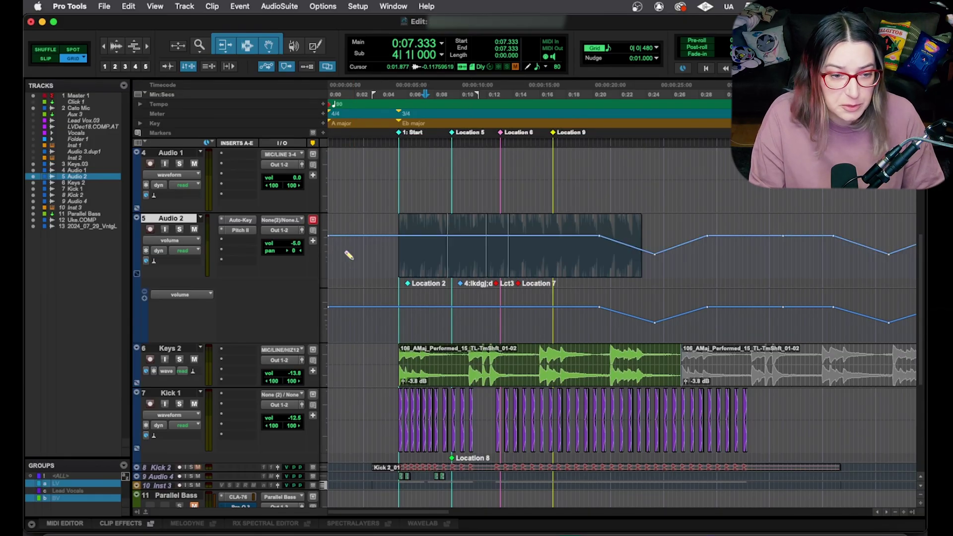
key("ctrl+minus")
key("ctrl+minus")
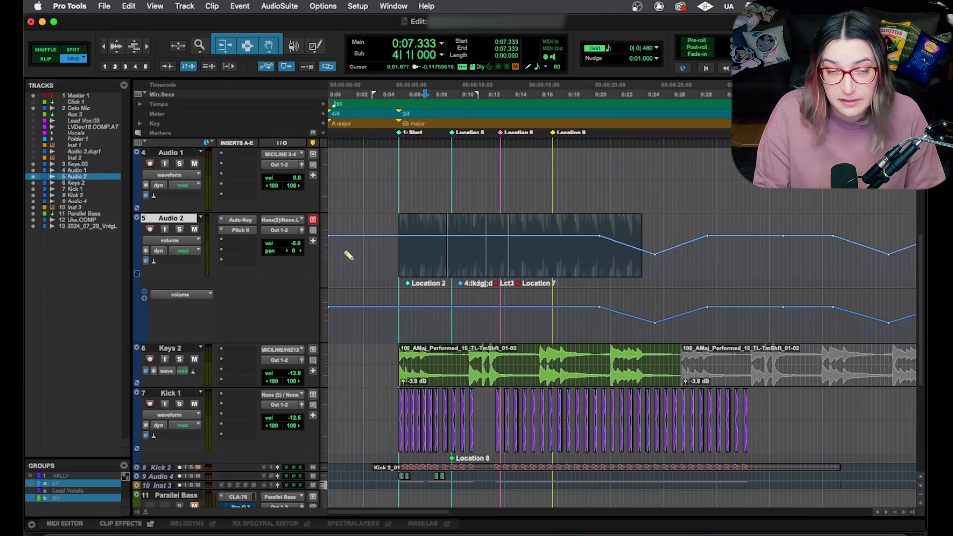
key("ctrl+minus")
key("ctrl+minus")
key("ctrl+minus")
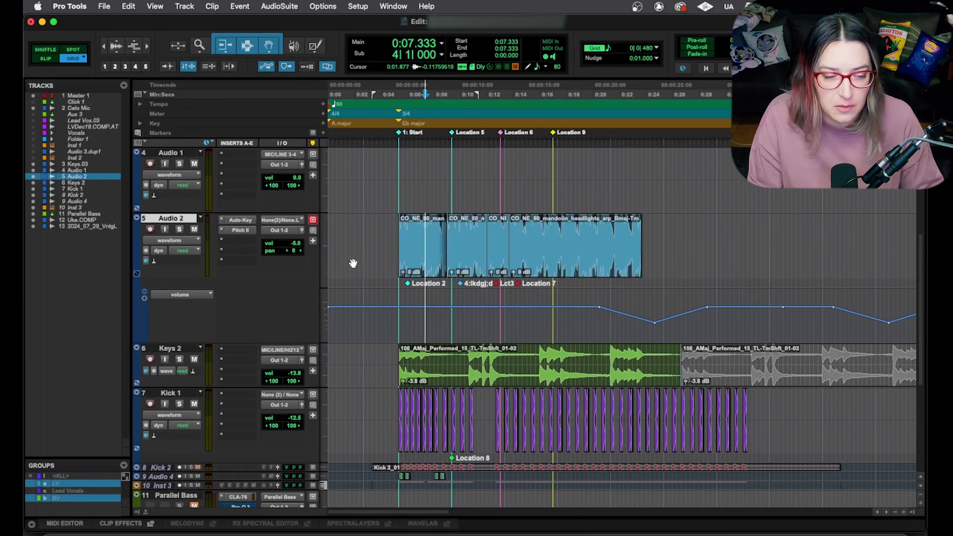
key("ctrl+minus")
key("ctrl+minus")
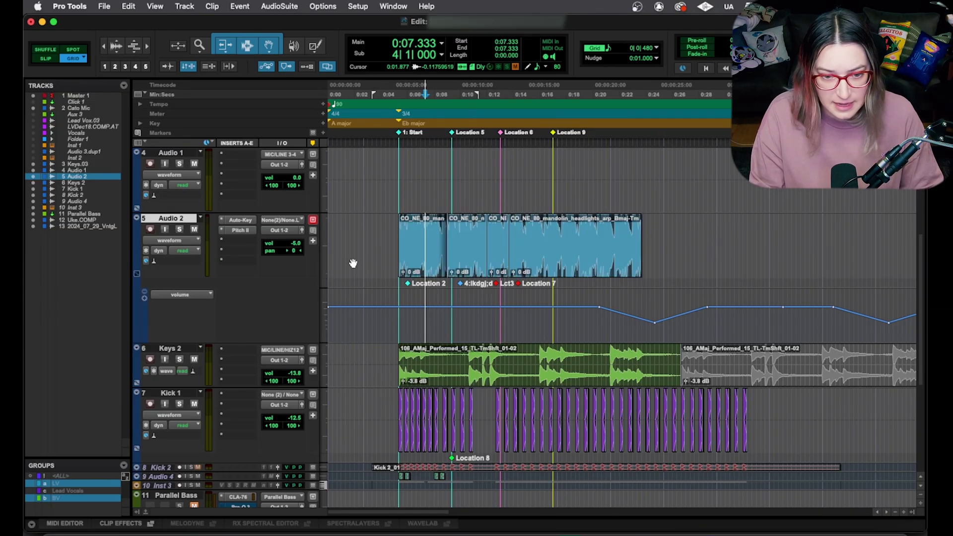
key("ctrl+minus")
key("ctrl+minus")
key("ctrl+minus")
key("ctrl+minus")
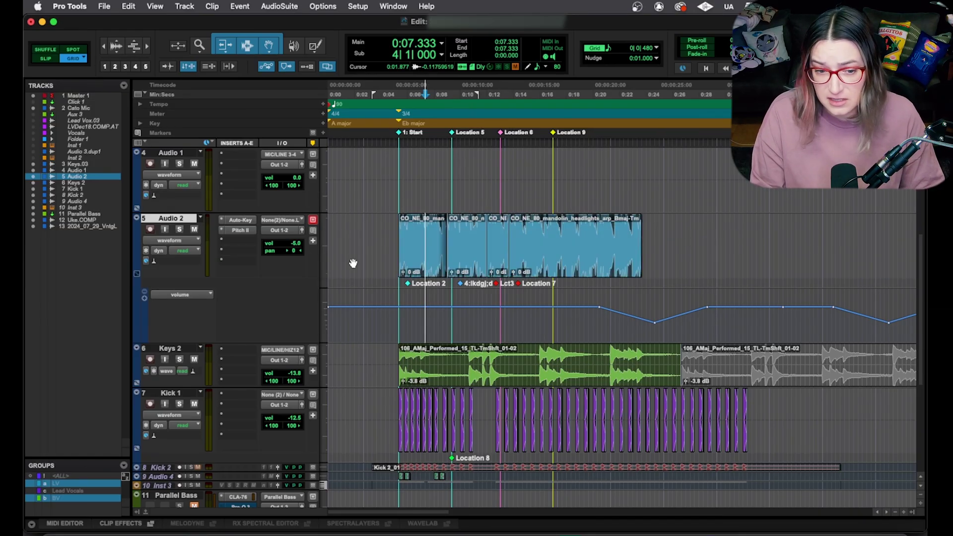
key("ctrl+minus")
key("ctrl+minus")
key("ctrl+minus")
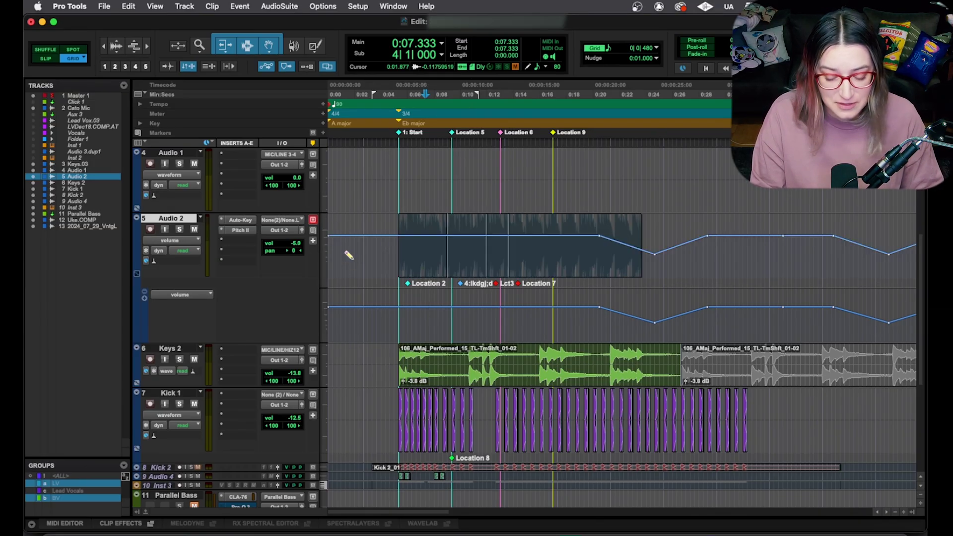
key("ctrl+minus")
key("ctrl+minus")
key("ctrl+minus")
key("ctrl+minus")
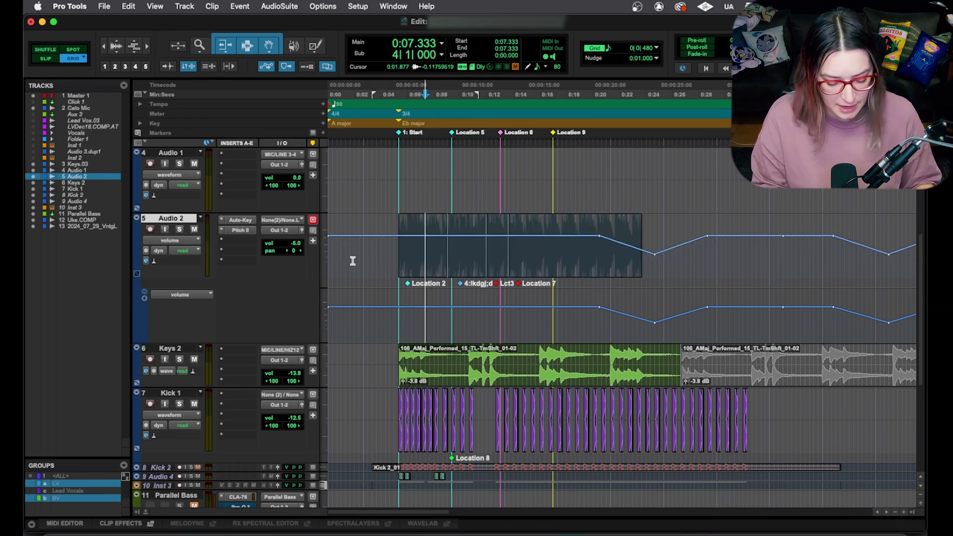
key("ctrl+minus")
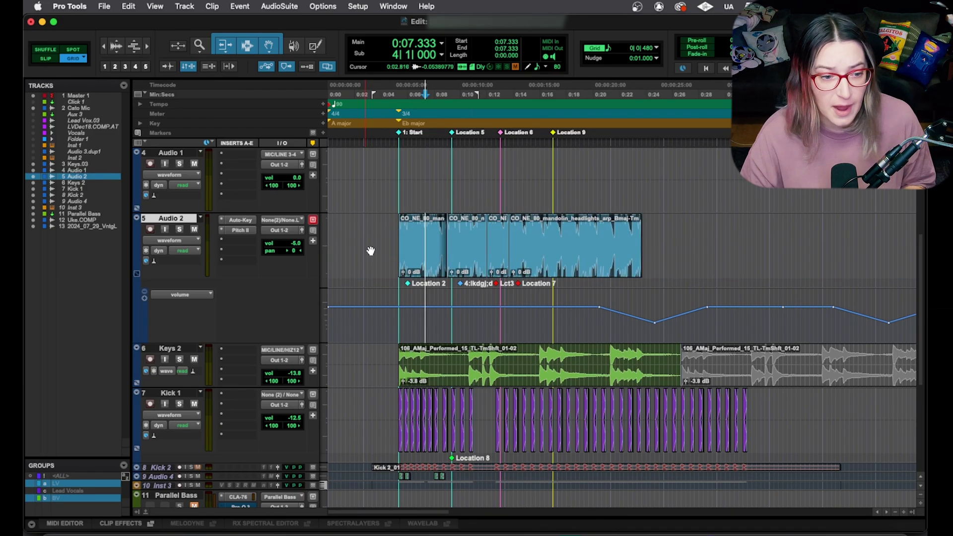
scroll(370, 251, "up", 2)
left_click(478, 367)
Step: Delete Audio 2's volume breakpoints from 0:15 to about 0:47 and hide its automation lane
left_click_drag(526, 370, 816, 370)
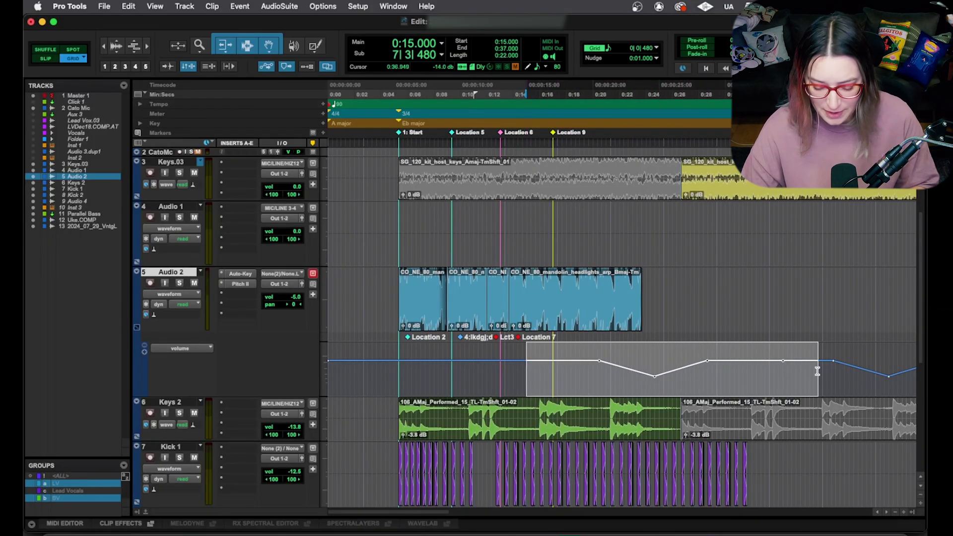
key("super+bracketleft")
left_click(746, 369, "shift")
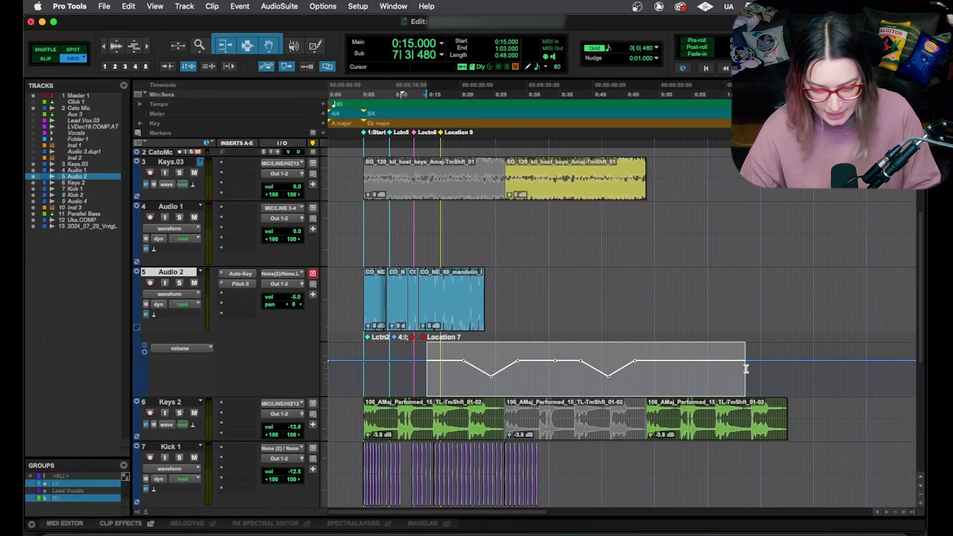
key("Delete")
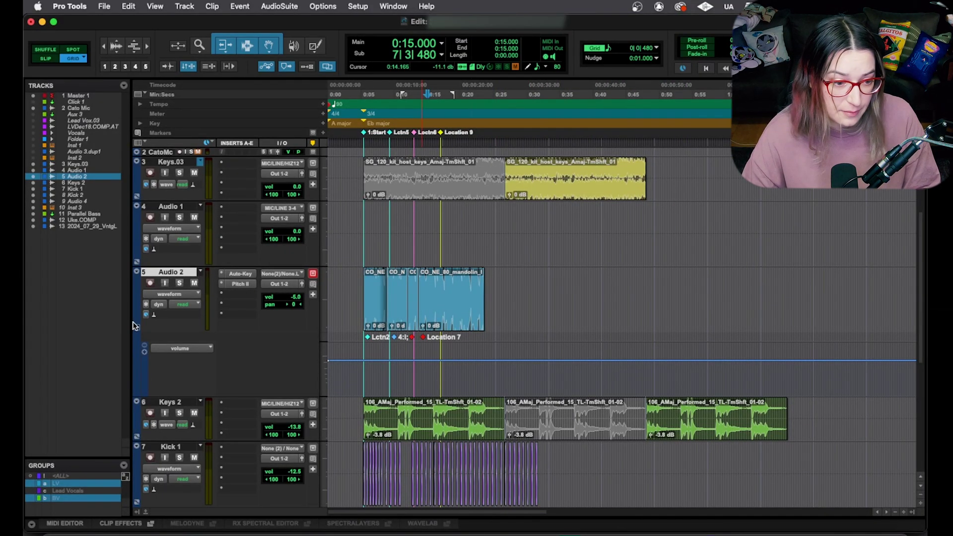
left_click(137, 328)
left_click(452, 283)
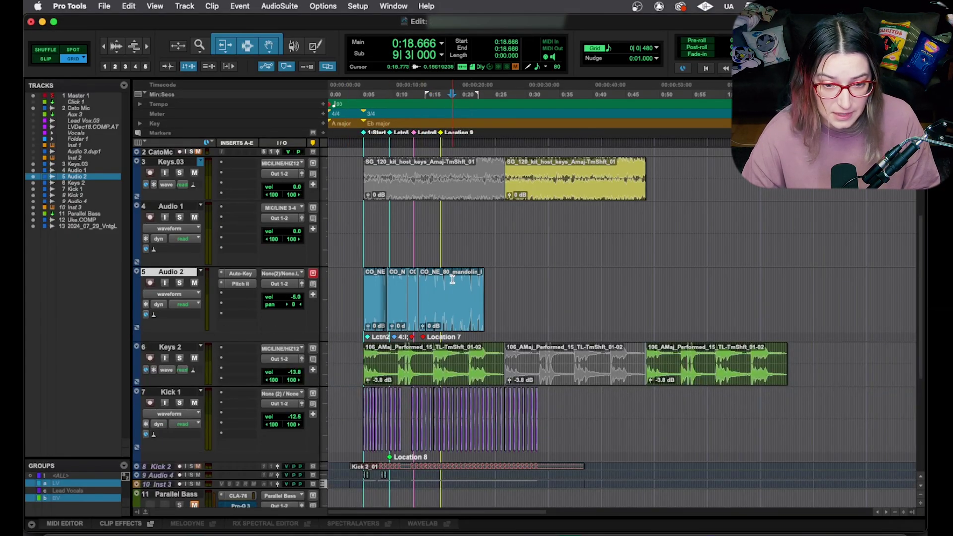
key("super+bracketright")
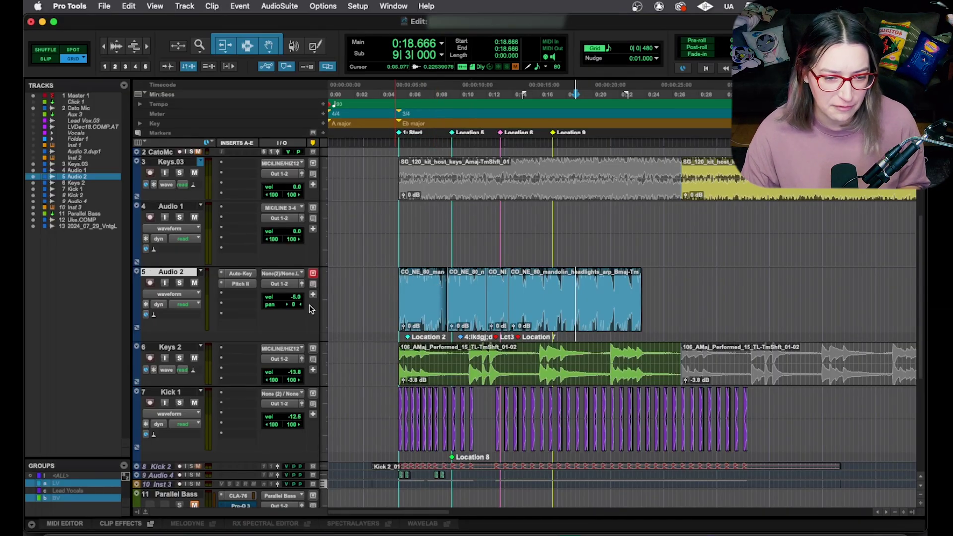
left_click_drag(291, 301, 297, 308)
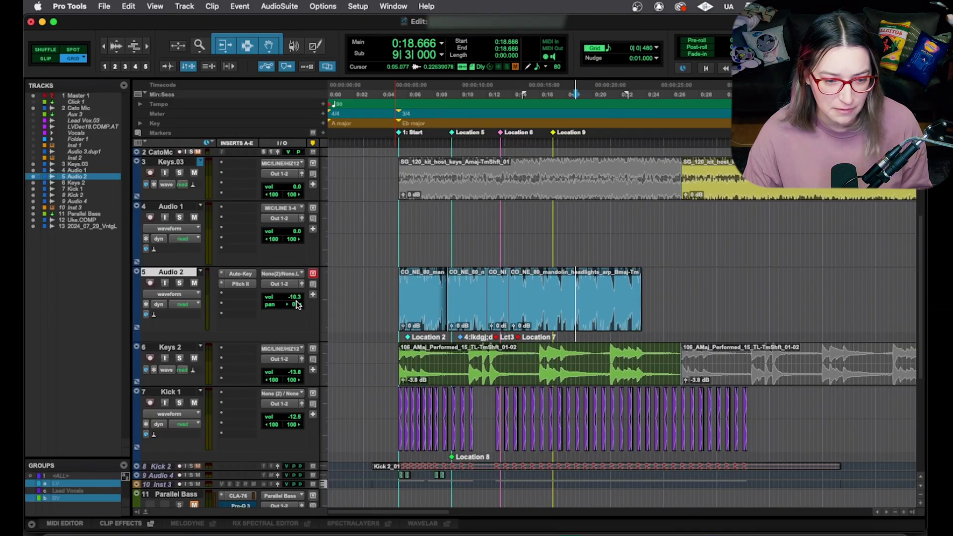
key("super+z")
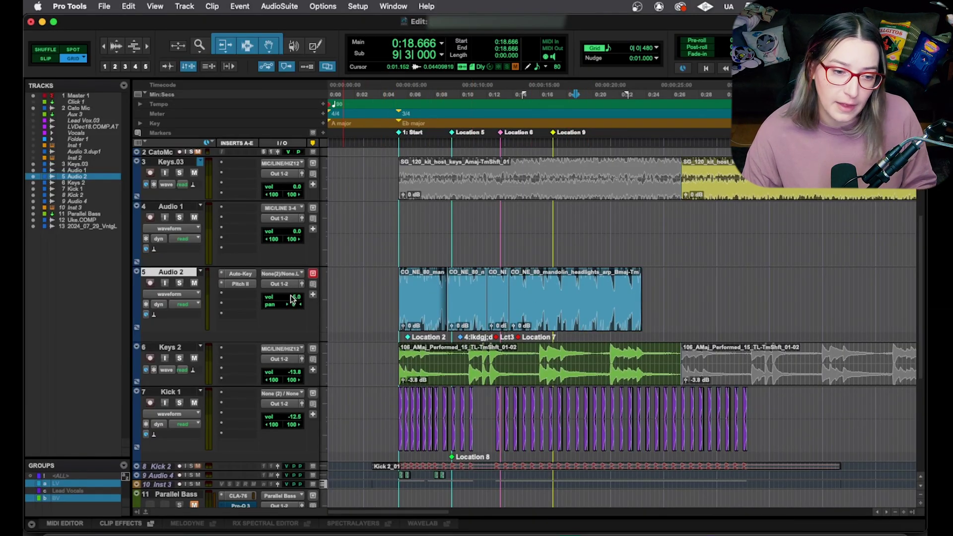
left_click_drag(297, 300, 294, 282)
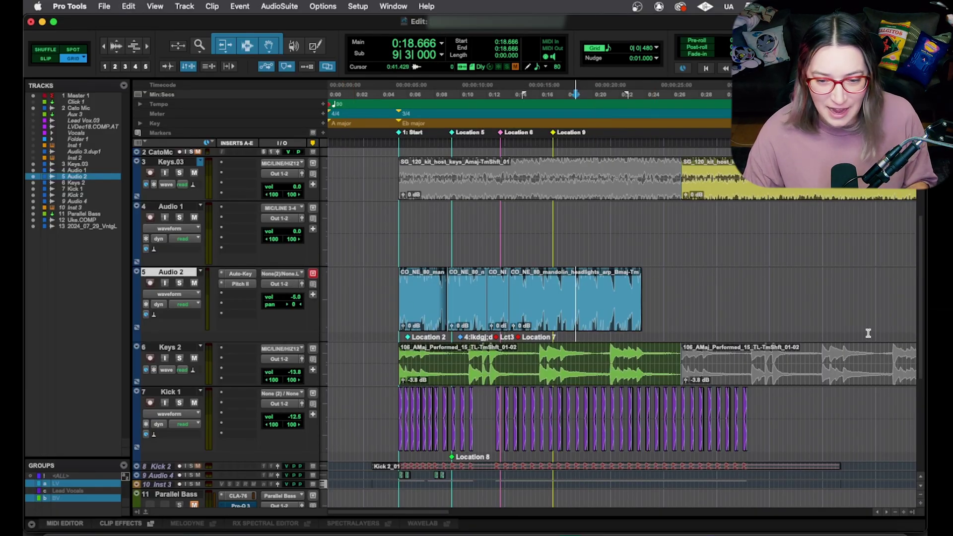
Step: Select Audio 2 from 0:05.000 to 0:26.666 and trim its volume automation to -18.1 dB
left_click(680, 286)
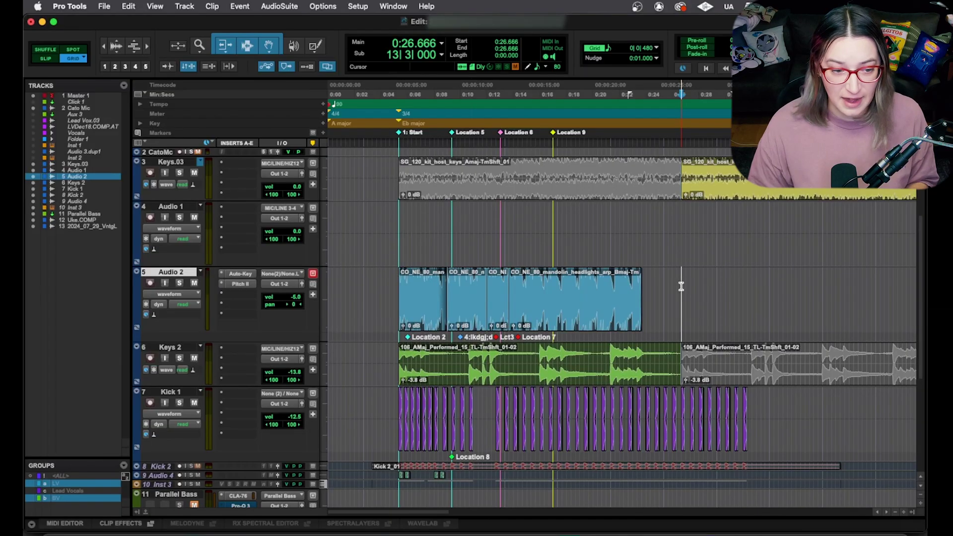
left_click_drag(681, 286, 677, 286)
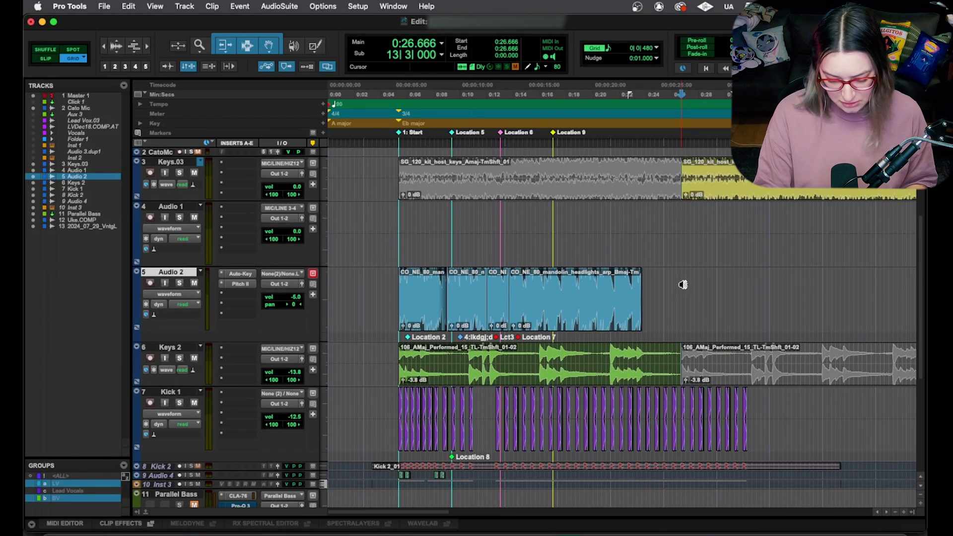
key("ctrl+minus")
left_click(393, 286, "shift")
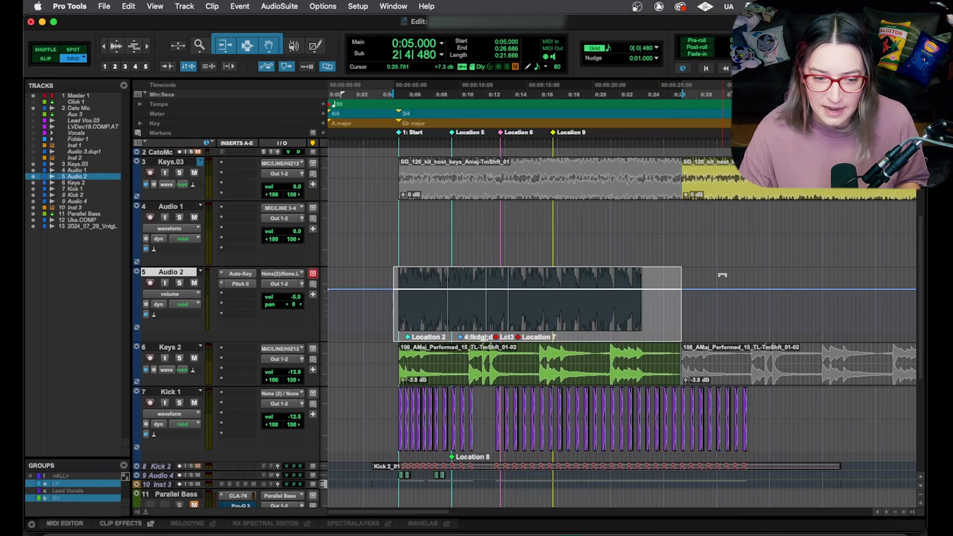
left_click_drag(722, 275, 364, 279)
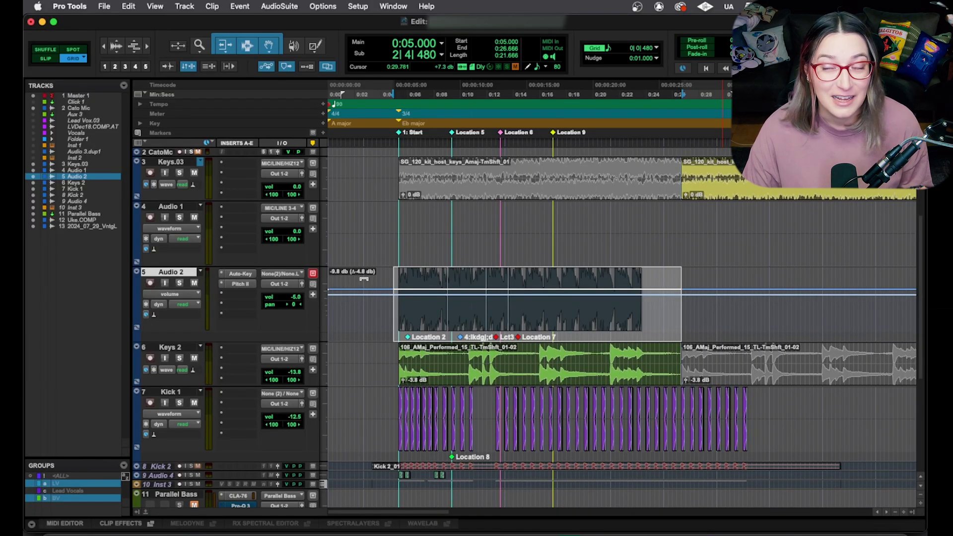
left_click_drag(364, 278, 364, 279)
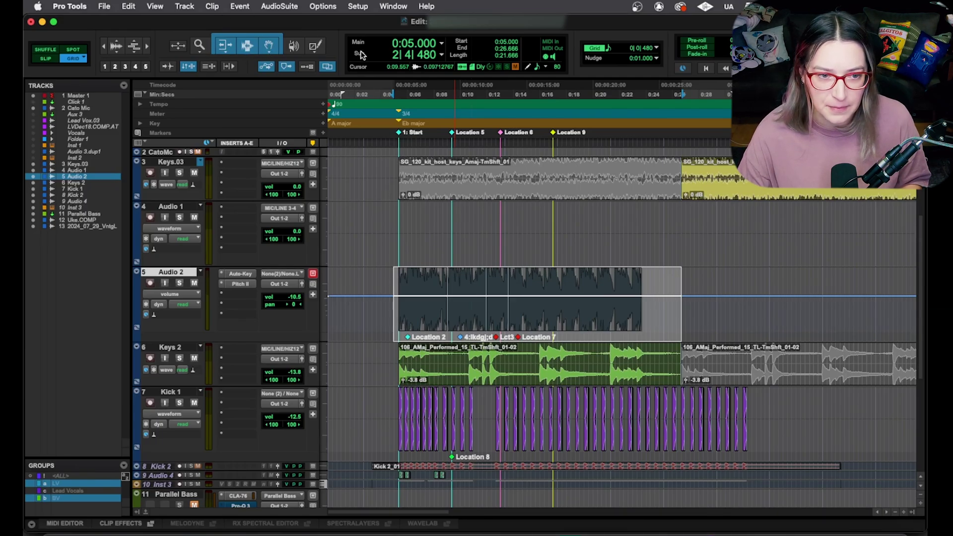
left_click_drag(736, 273, 736, 280)
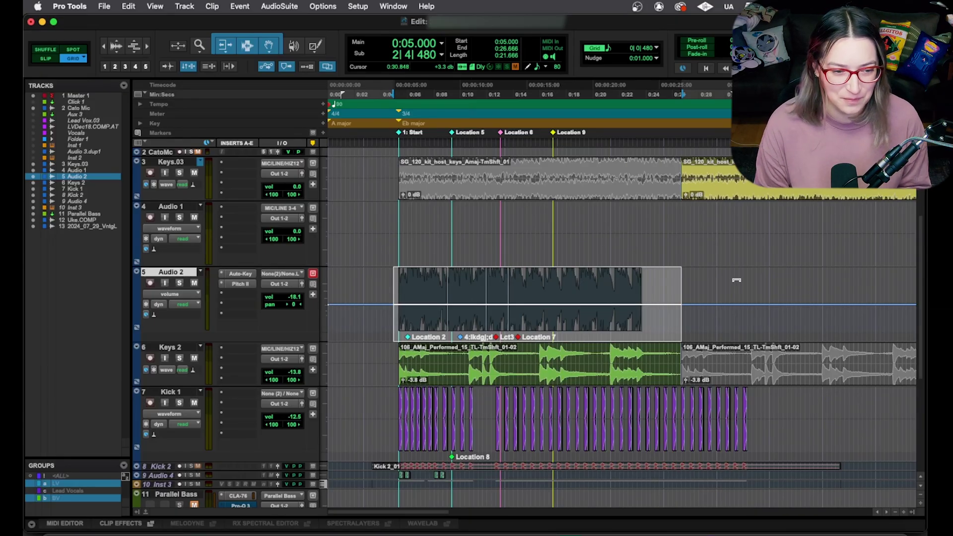
left_click(449, 336)
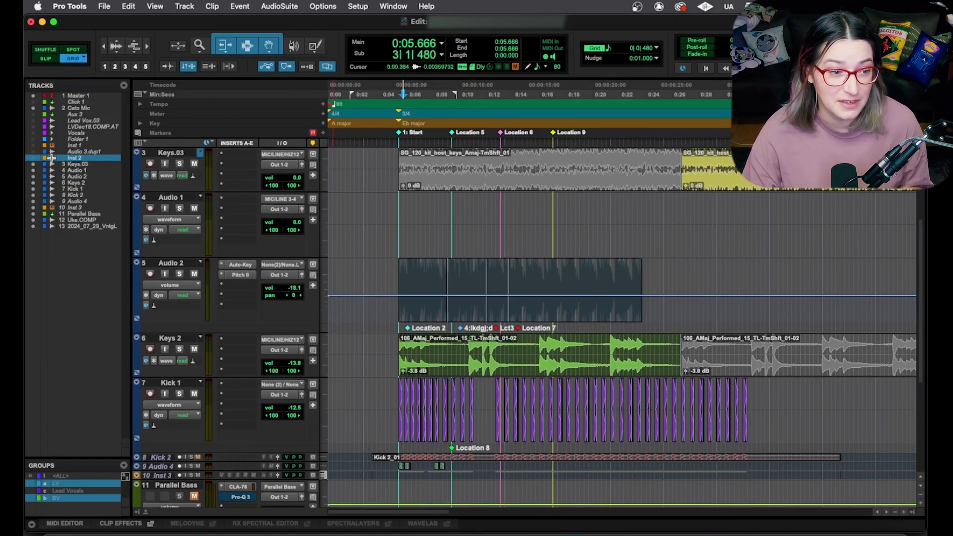
Step: Unhide the Inst 2 MIDI track, return to Start, and toggle it between clips and notes views
left_click(30, 157)
scroll(213, 287, "up", 3)
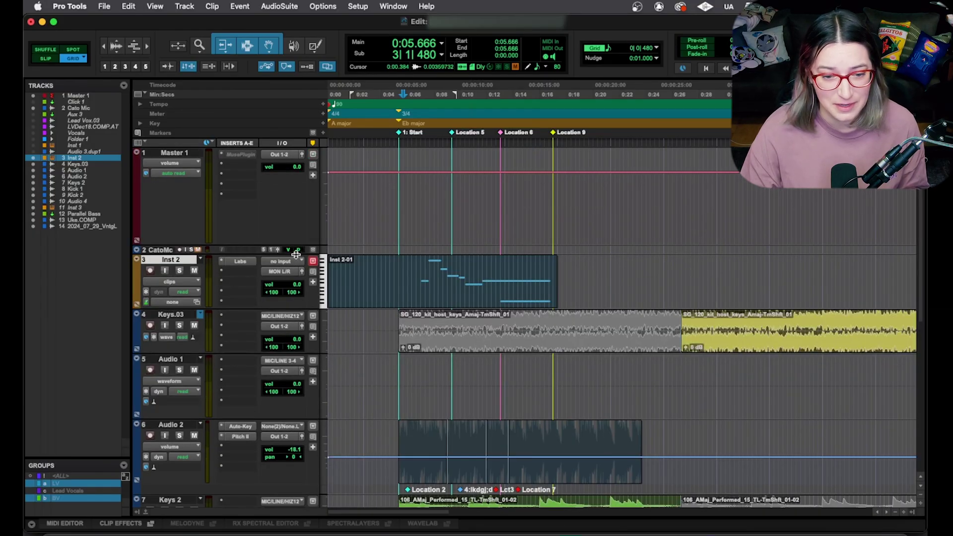
left_click(398, 132)
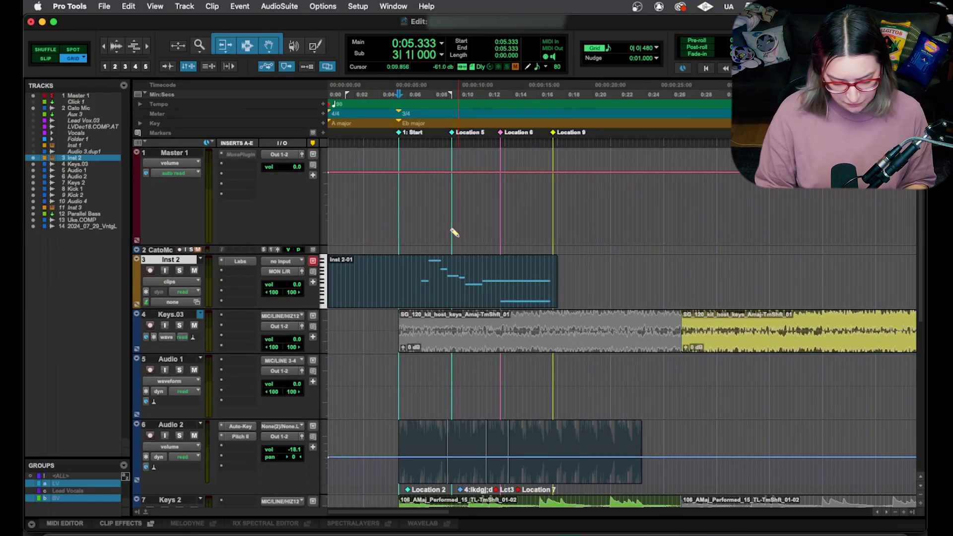
key("ctrl+minus")
key("ctrl+minus")
key("ctrl+minus")
key("ctrl+minus")
key("ctrl+minus")
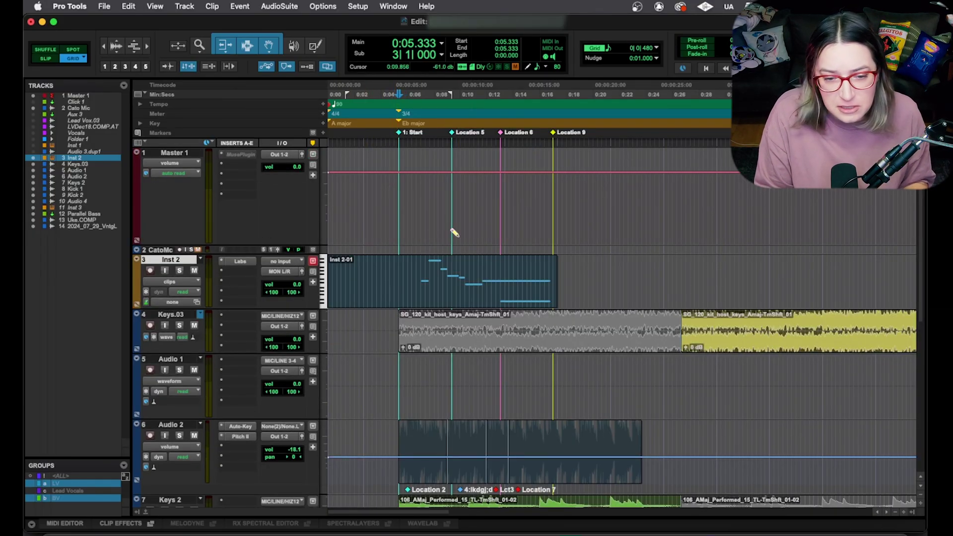
key("ctrl+minus")
key("ctrl+minus")
key("ctrl+minus")
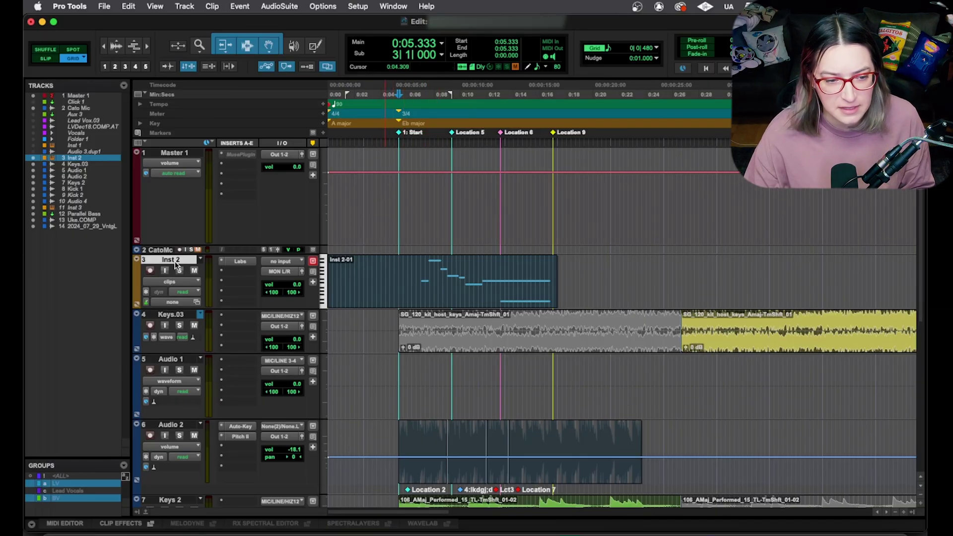
left_click(171, 315)
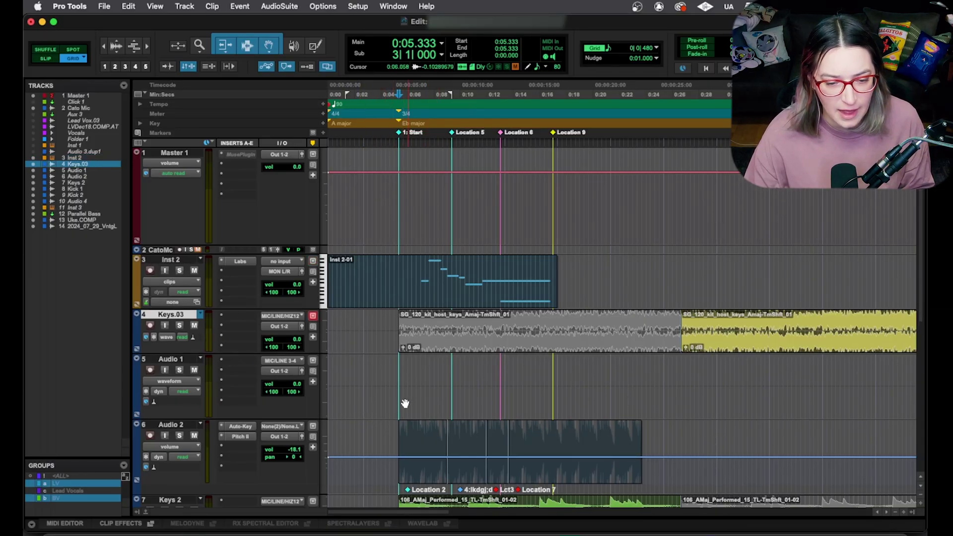
left_click(391, 445)
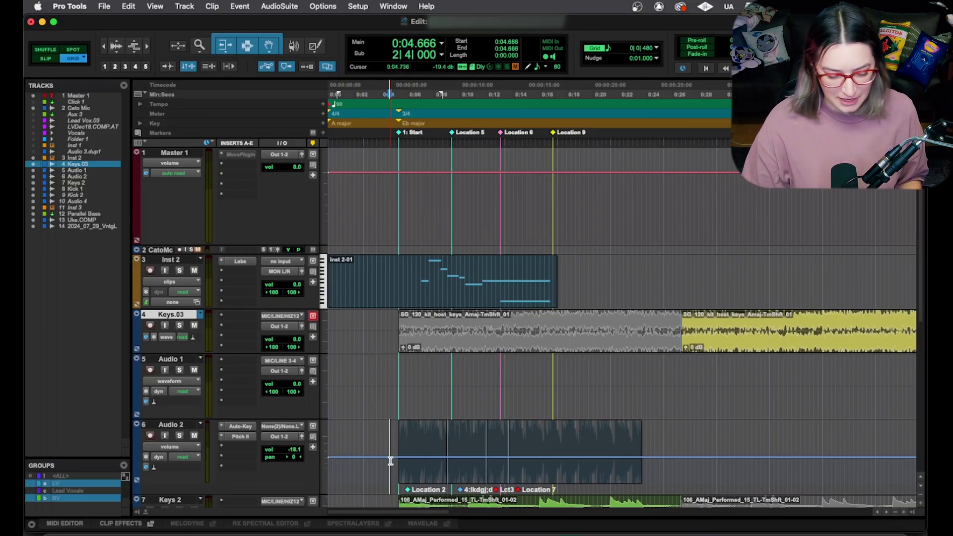
key("ctrl+minus")
key("ctrl+minus")
key("ctrl+minus")
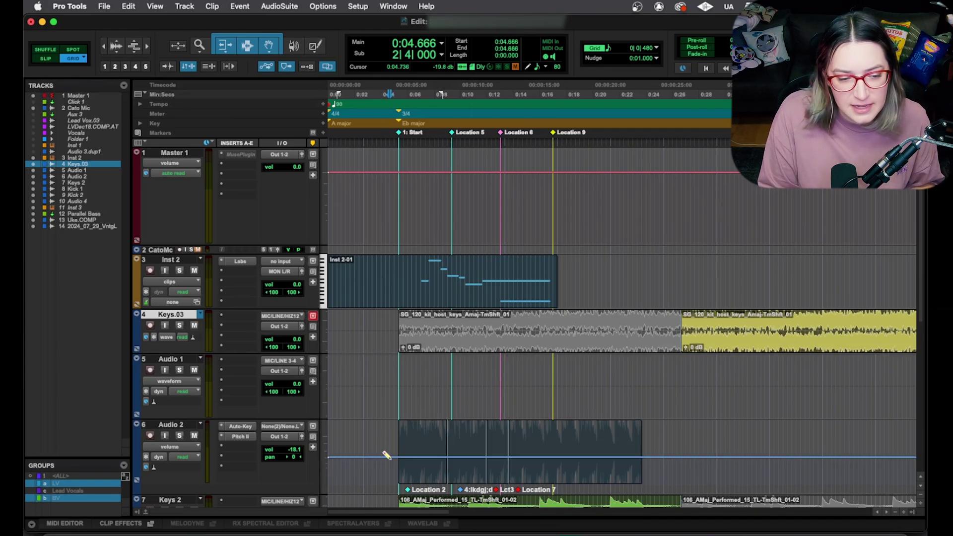
key("ctrl+minus")
key("ctrl+minus")
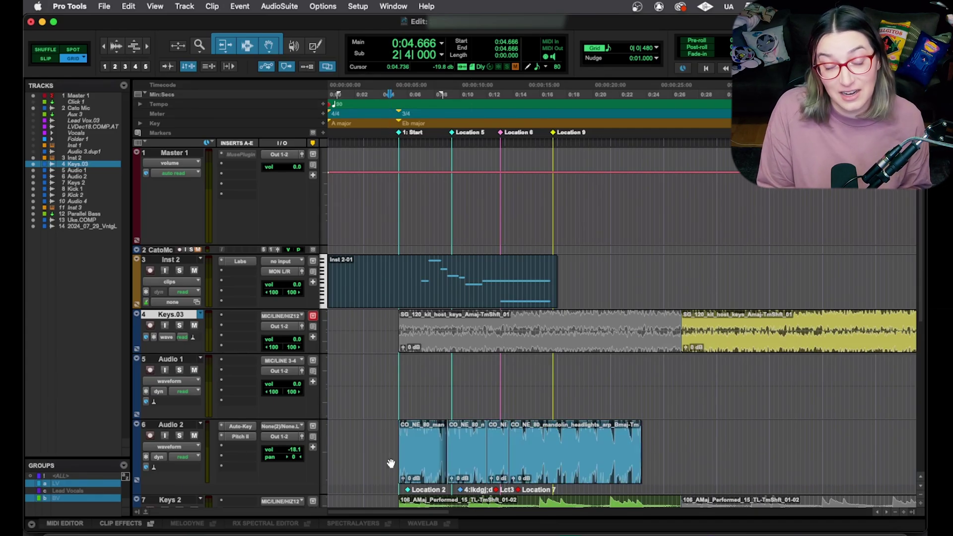
key("ctrl+minus")
key("ctrl+minus")
key("ctrl+minus")
key("ctrl+minus")
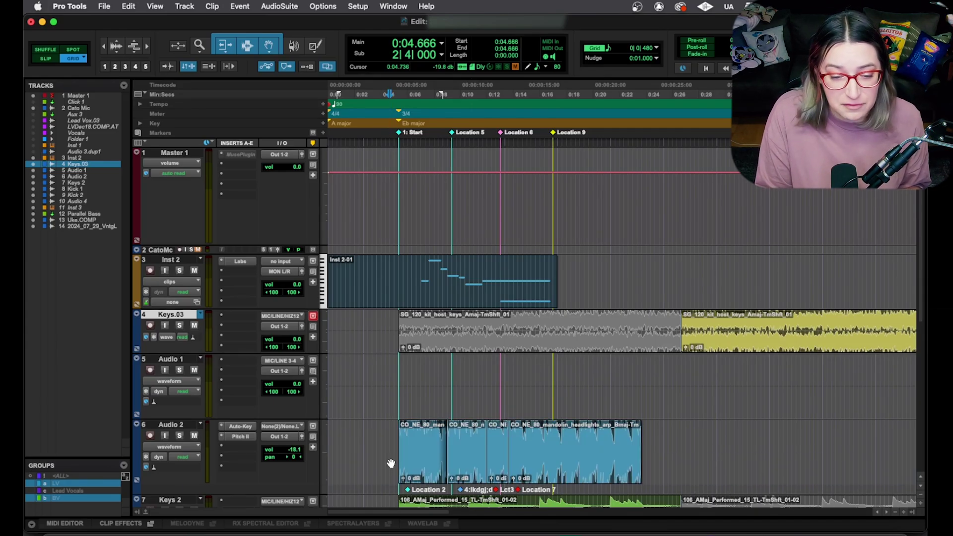
key("ctrl+minus")
key("ctrl+minus")
key("ctrl+minus")
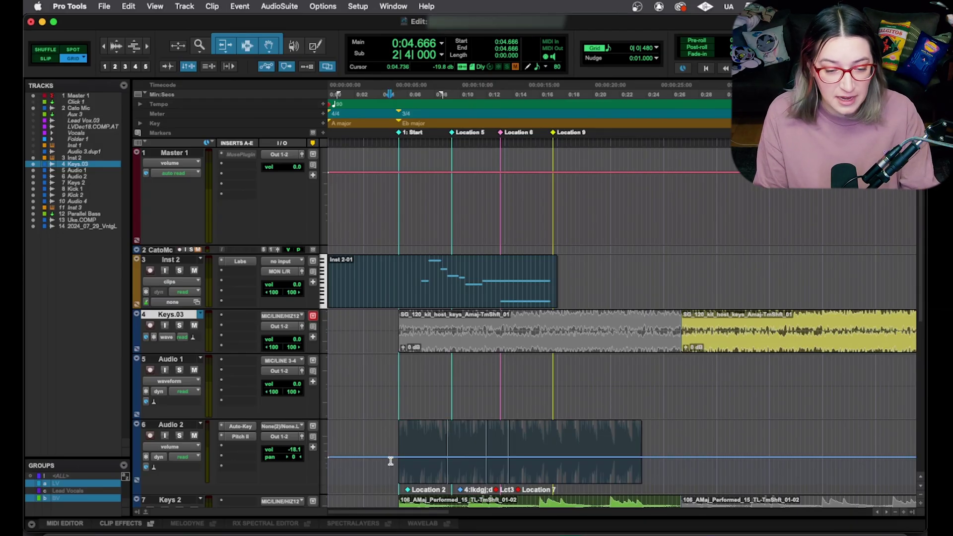
Step: Enable Link Track and Edit Selection, then select Keys.03 and Inst 2 from their lanes
left_click(322, 6)
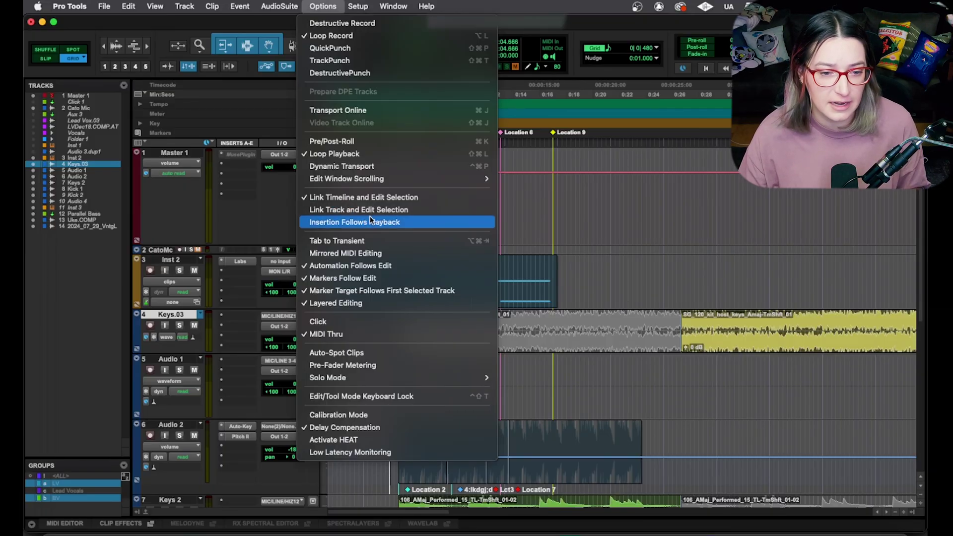
left_click(434, 210)
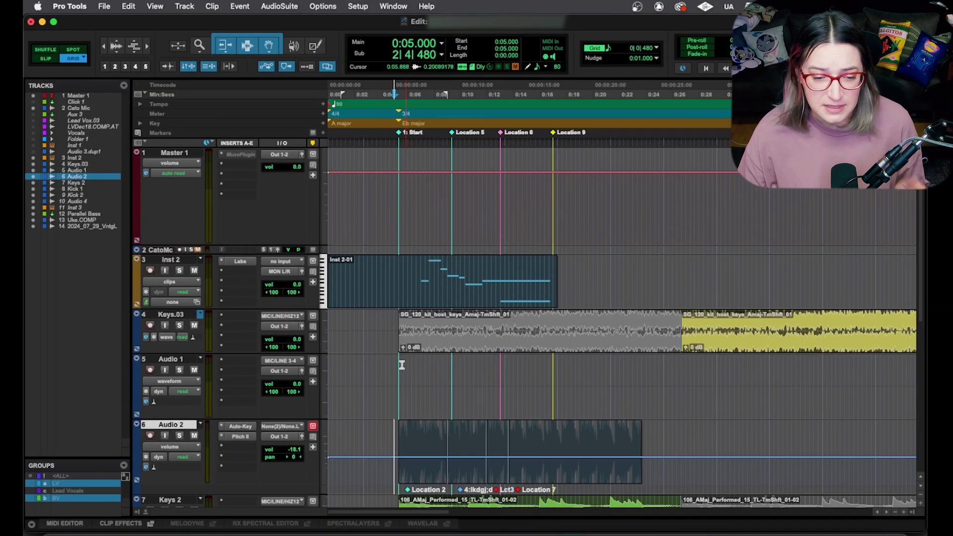
left_click(390, 367)
left_click(167, 317)
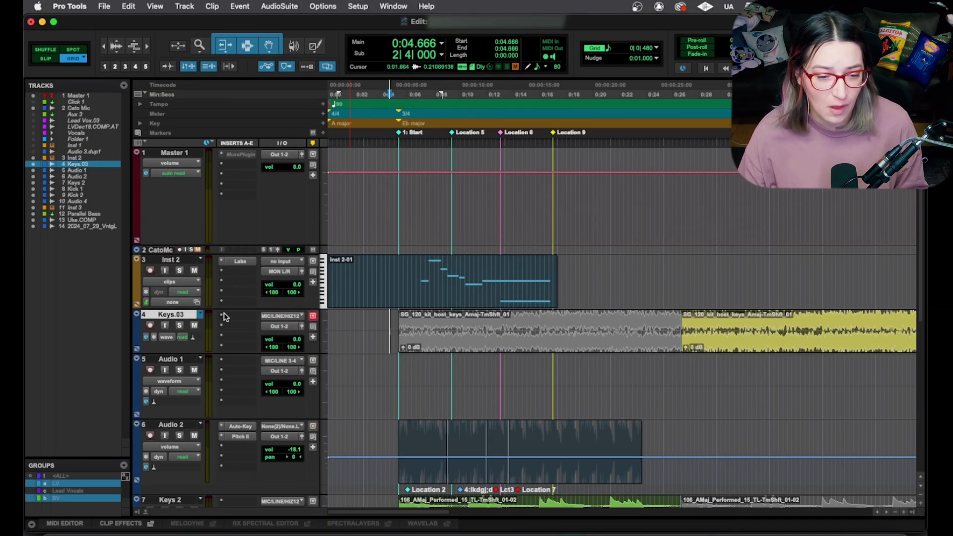
left_click(174, 262)
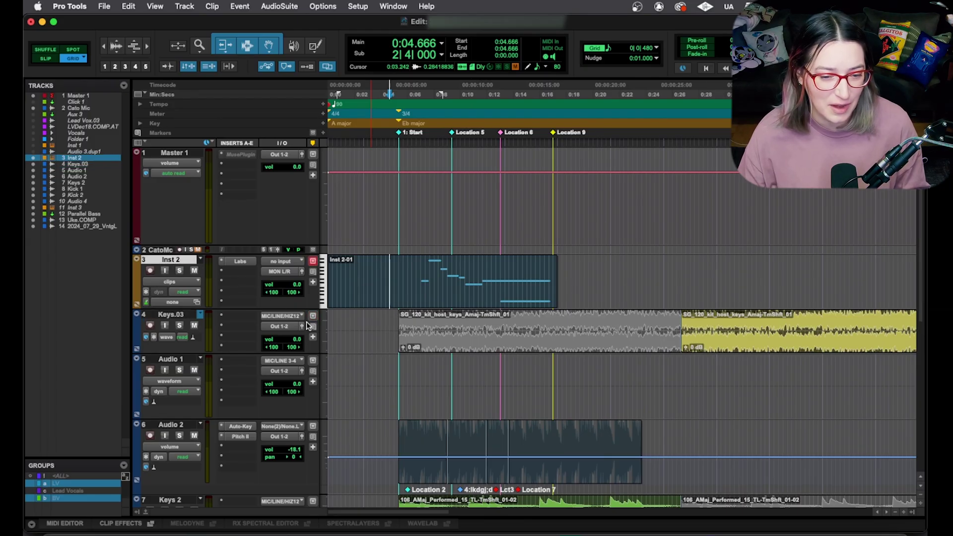
left_click(322, 6)
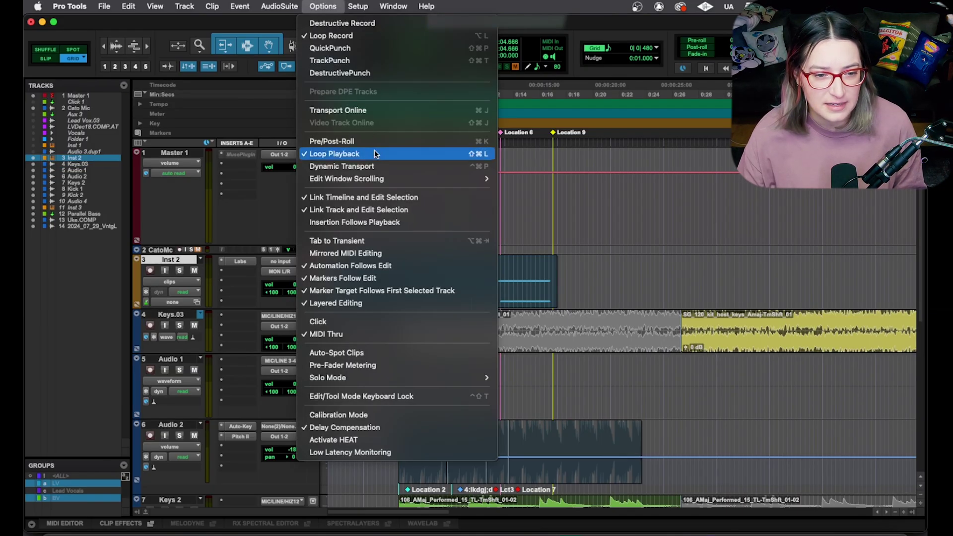
Step: Turn off Link Track and Edit Selection and switch Audio 2 to pan view
left_click(376, 210)
scroll(180, 350, "down", 3)
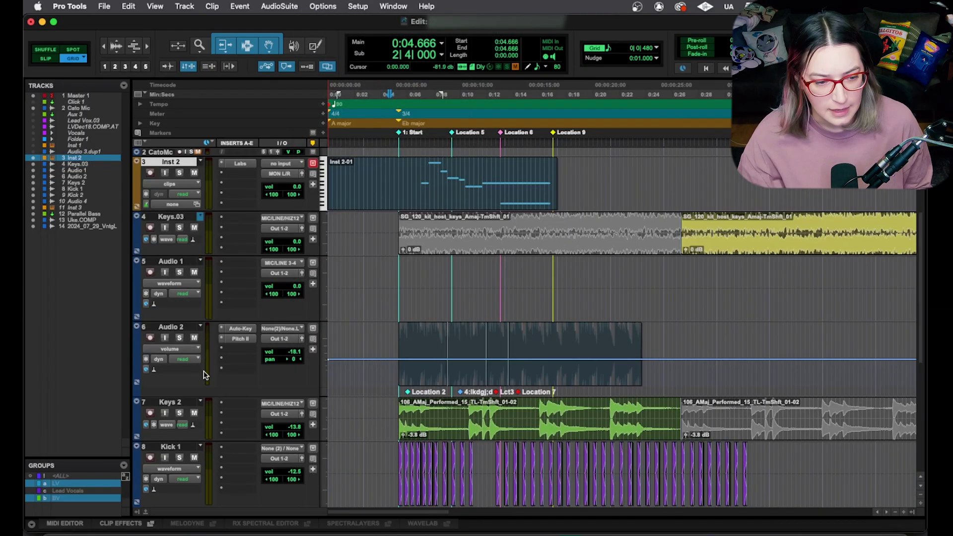
left_click(180, 350)
left_click(163, 379)
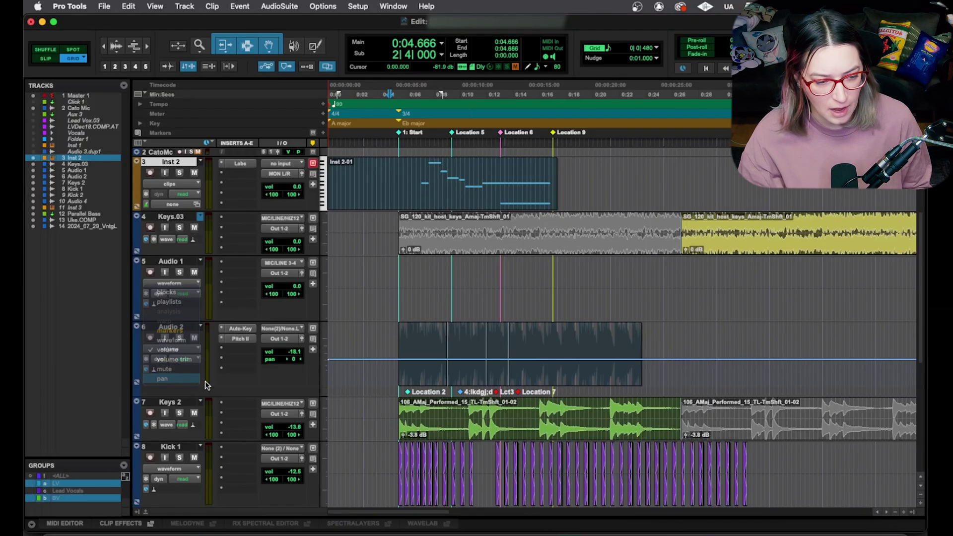
Step: Return Audio 2 to volume view at -18.1 dB and make it the selected track
left_click(387, 353)
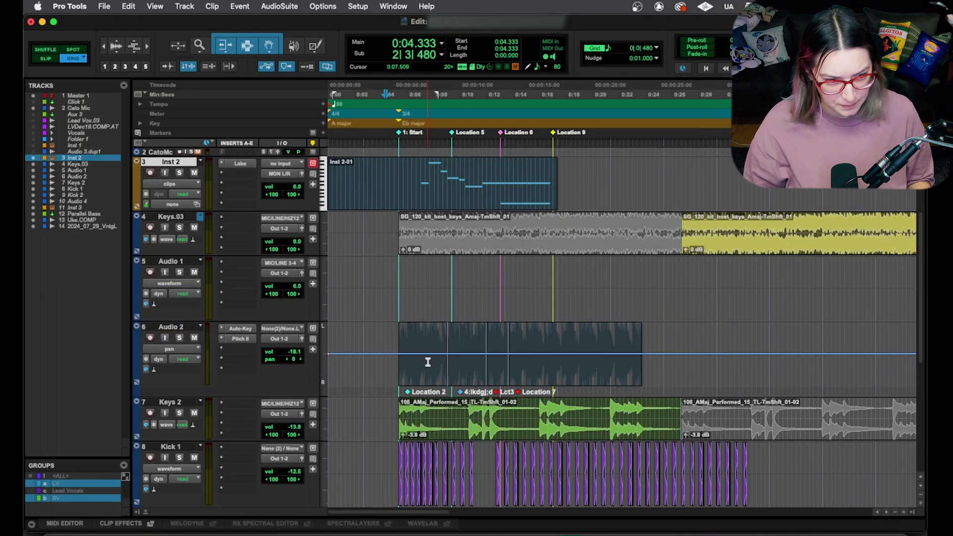
key("ctrl+super+Left")
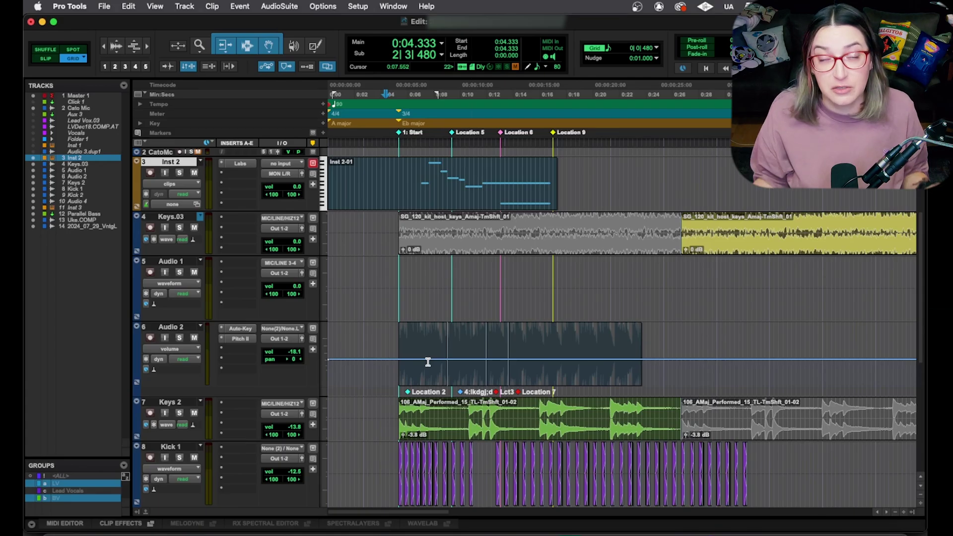
left_click(437, 330)
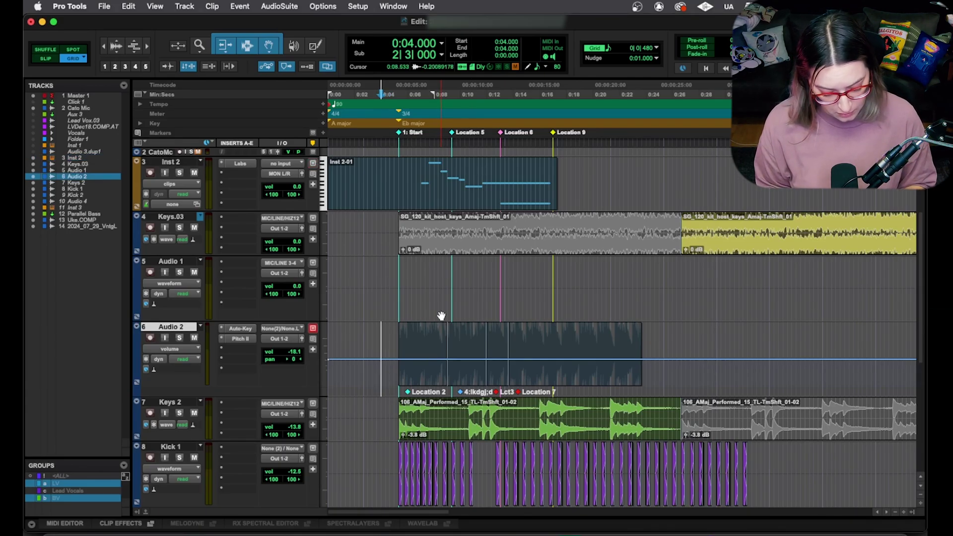
Step: Cycle Audio 2's view through blocks, playlists, markers and pan until it reads Waveform
key("ctrl+super+Left")
key("ctrl+super+Left")
key("ctrl+super+Left")
key("ctrl+super+Left")
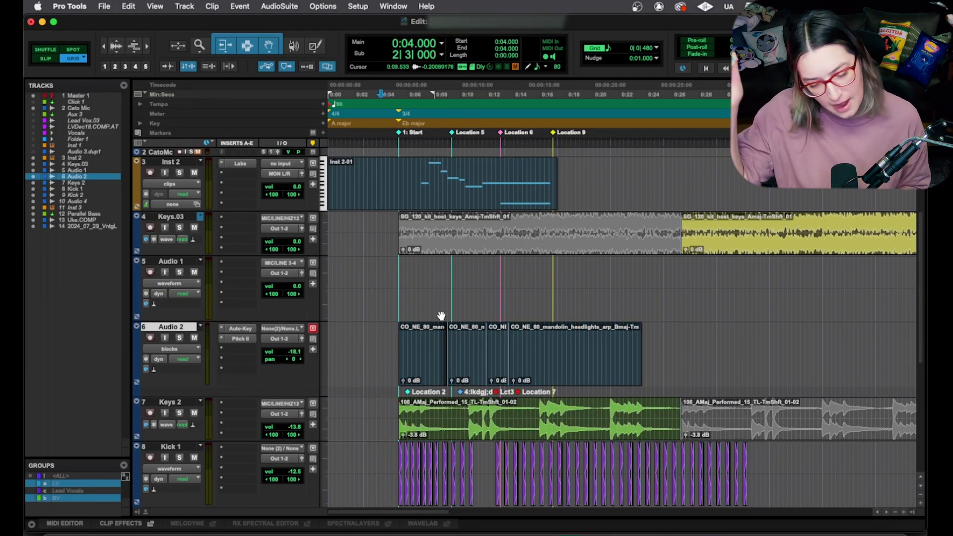
key("ctrl+super+Right")
key("ctrl+super+Right")
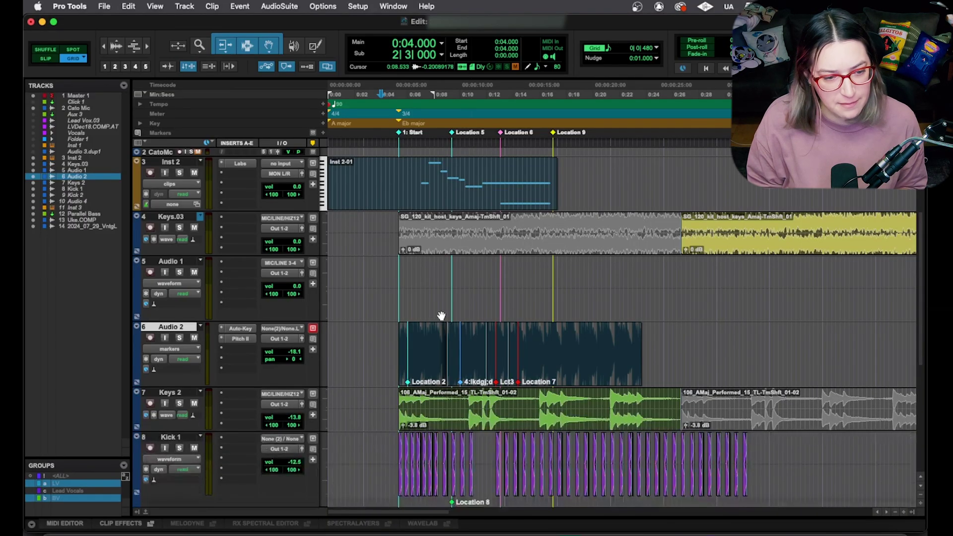
key("ctrl+super+Right")
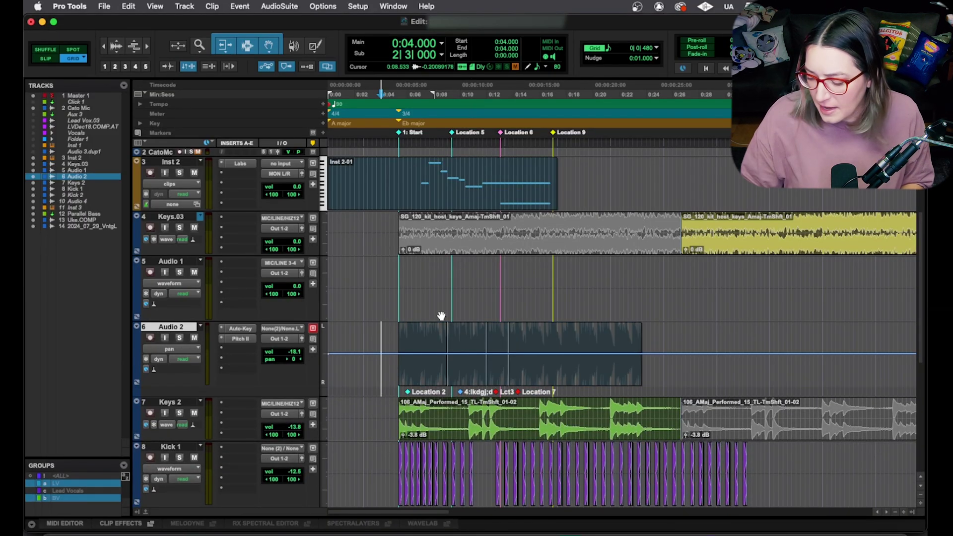
left_click(174, 348)
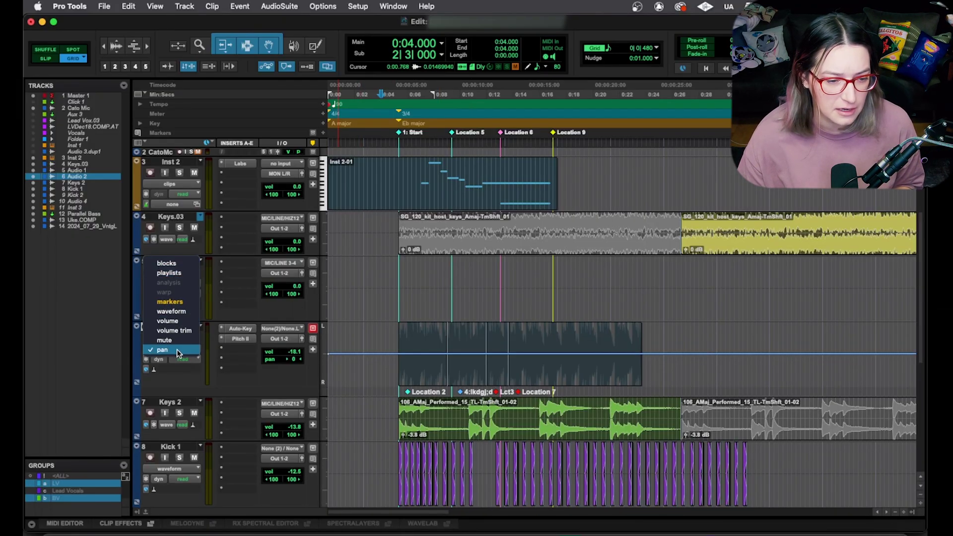
left_click(185, 385)
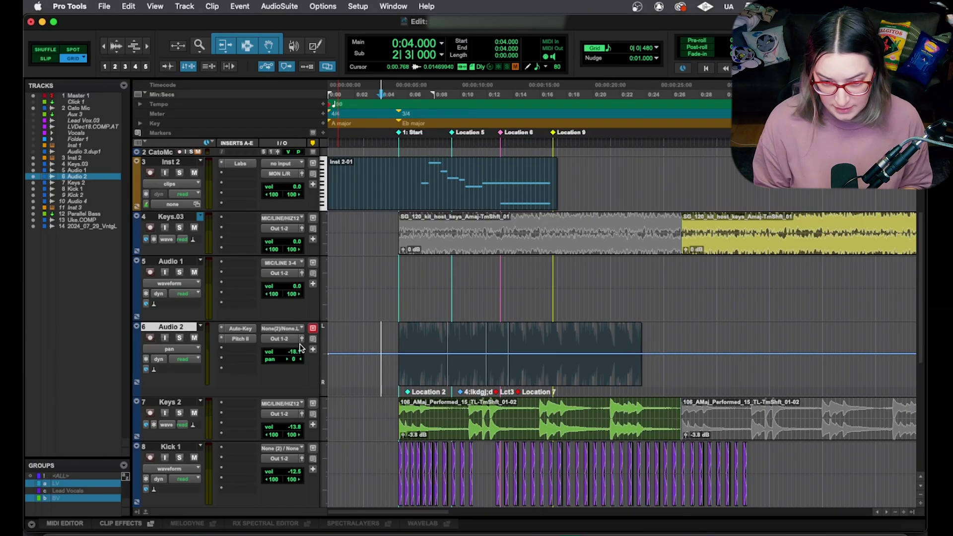
key("ctrl+super+Right")
key("ctrl+super+Right")
key("ctrl+super+Right")
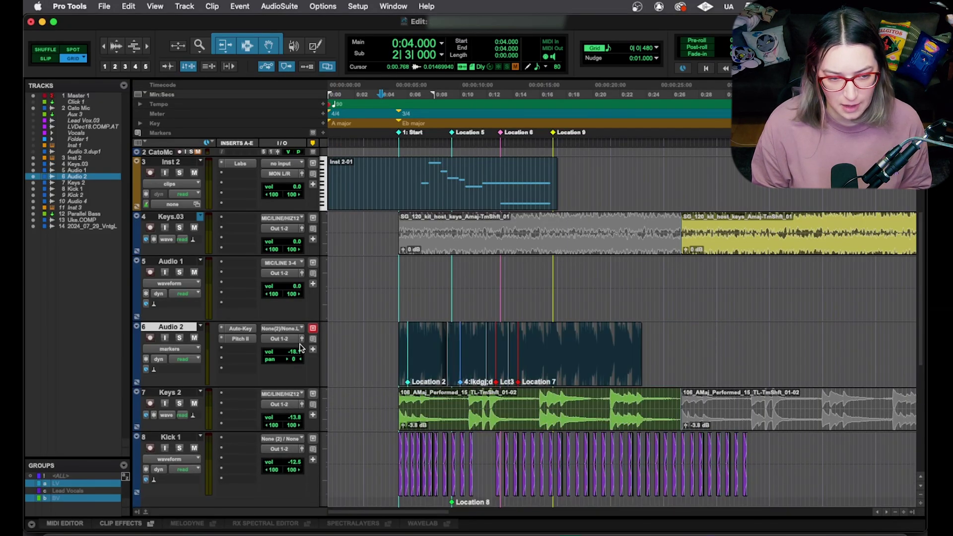
key("ctrl+super+Right")
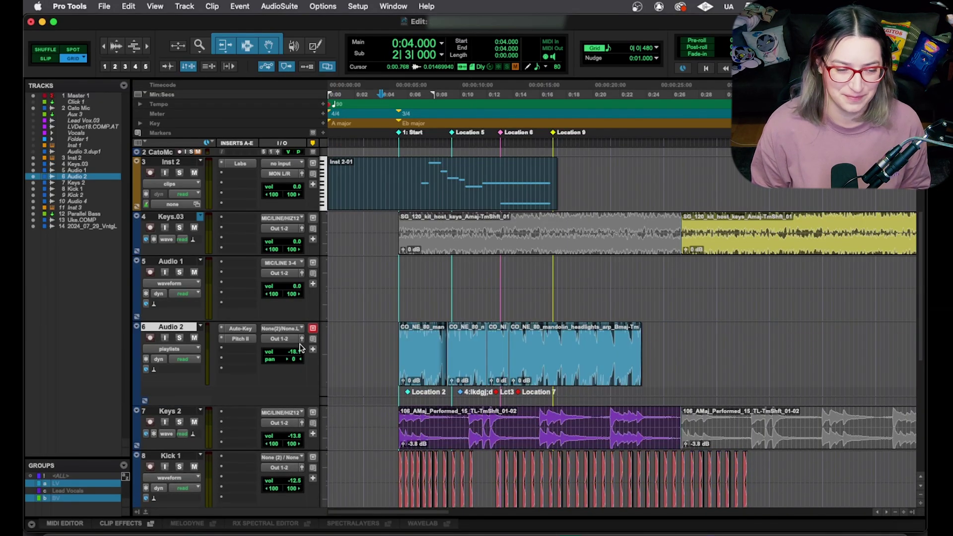
key("ctrl+super+Right")
key("ctrl+super+Right")
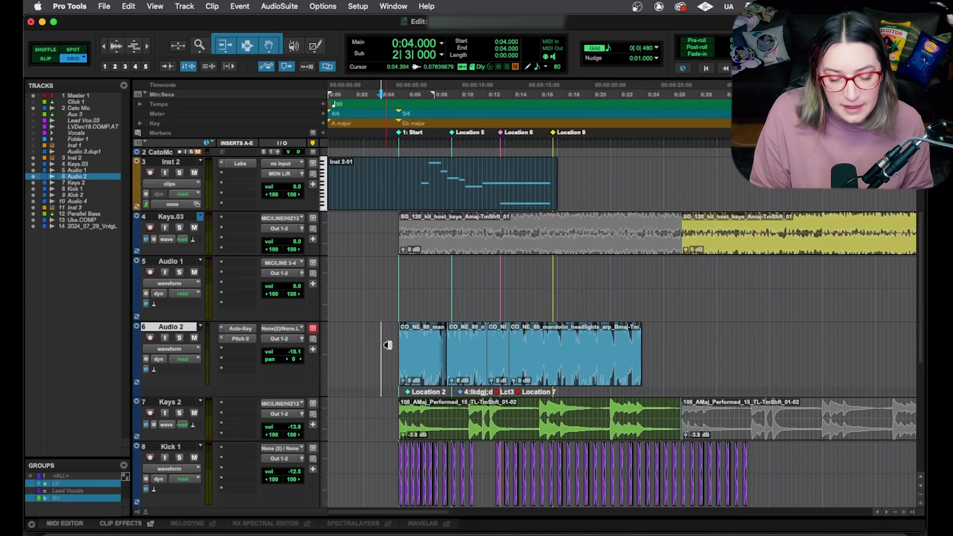
Step: Show clip gain on all clips, nudge the first Audio 2 clip's gain, then reset it to 0 dB
key("ctrl+shift+equal")
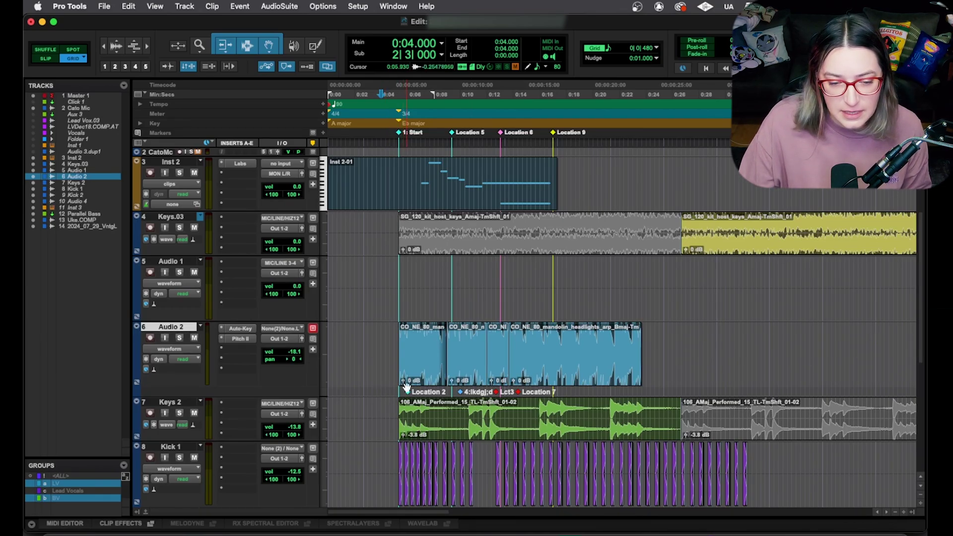
left_click_drag(406, 382, 403, 383)
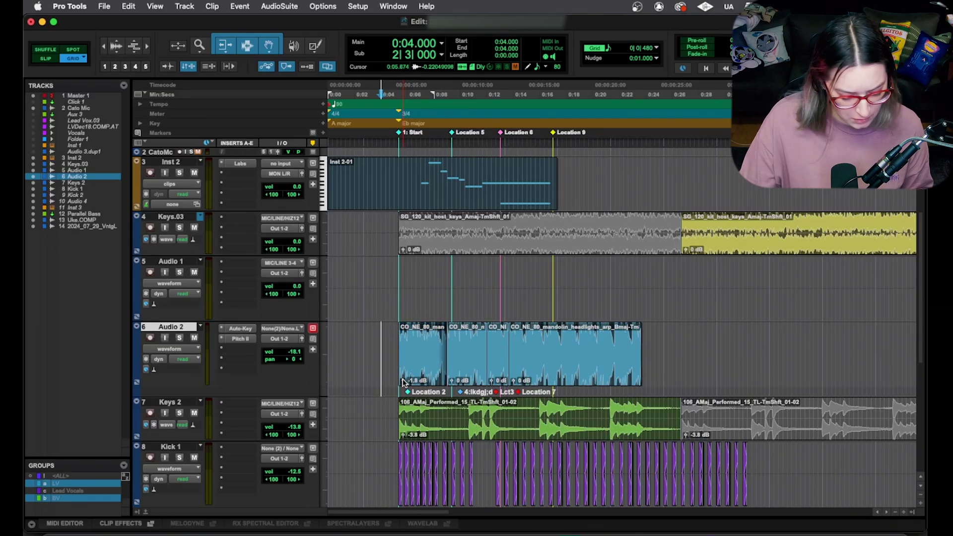
left_click(402, 381, "alt")
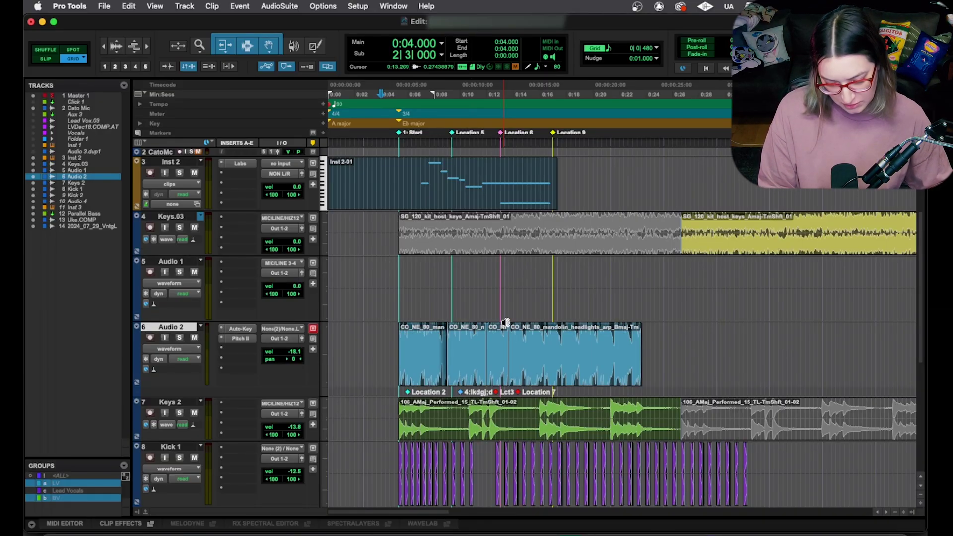
Step: Toggle the clip gain display off again and put the edit point in the Inst 2 clip
key("ctrl+shift+minus")
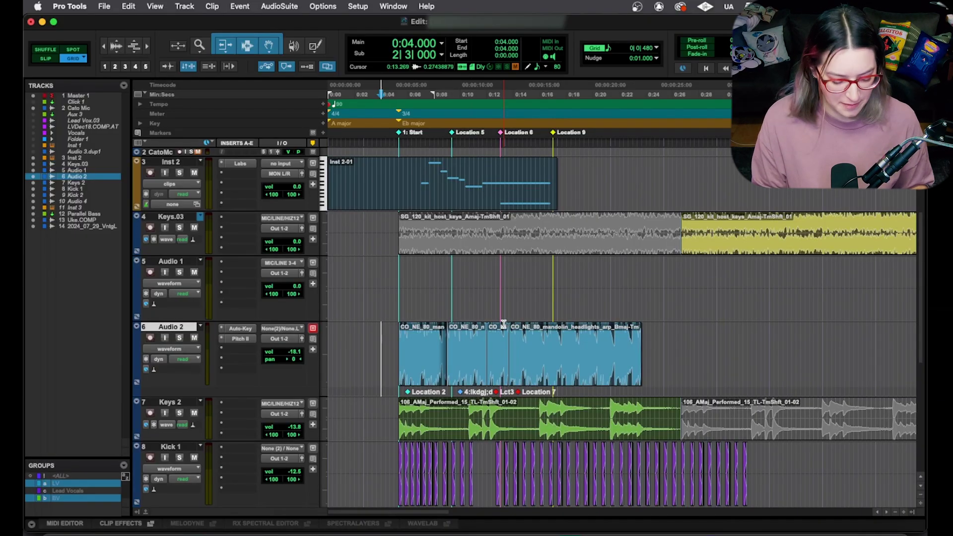
scroll(503, 324, "up", 3)
left_click(467, 278)
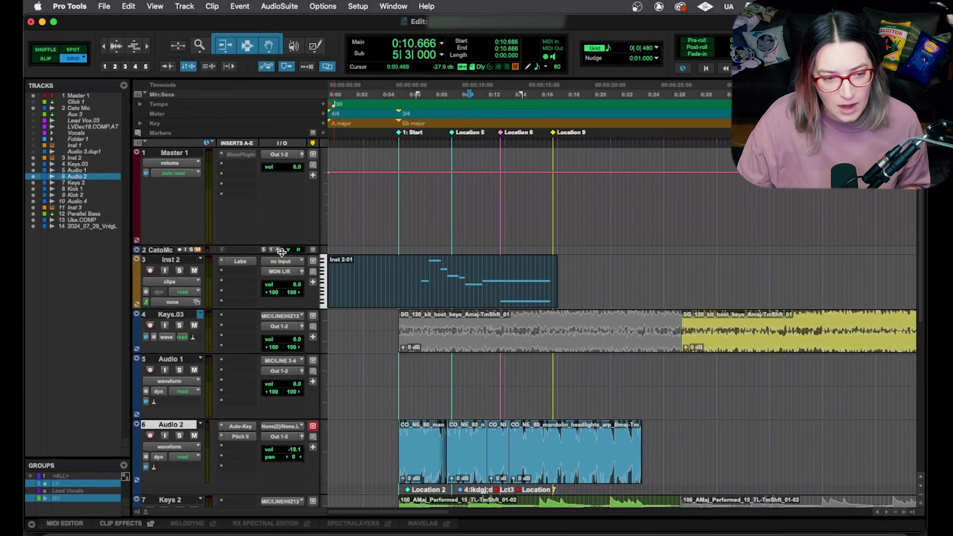
left_click(179, 261)
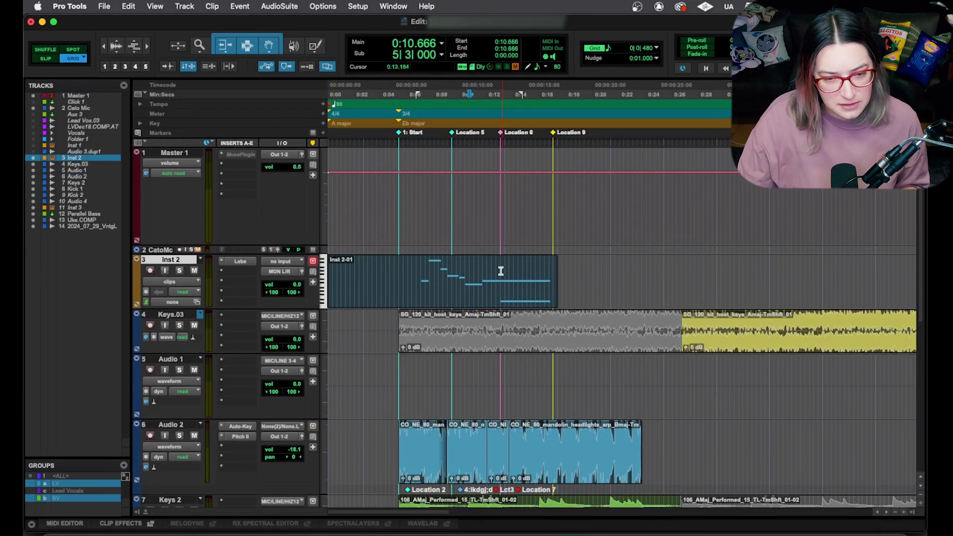
key("ctrl+equal")
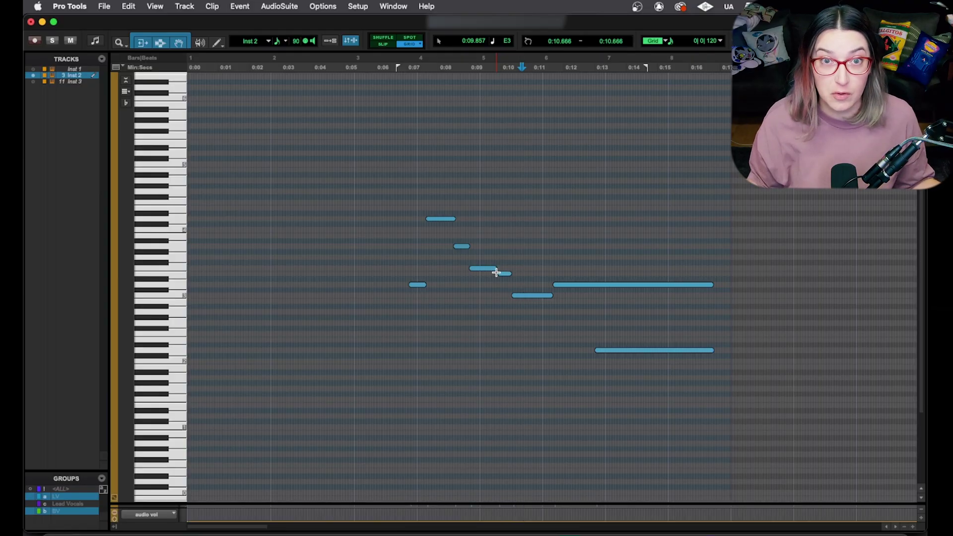
key("super+w")
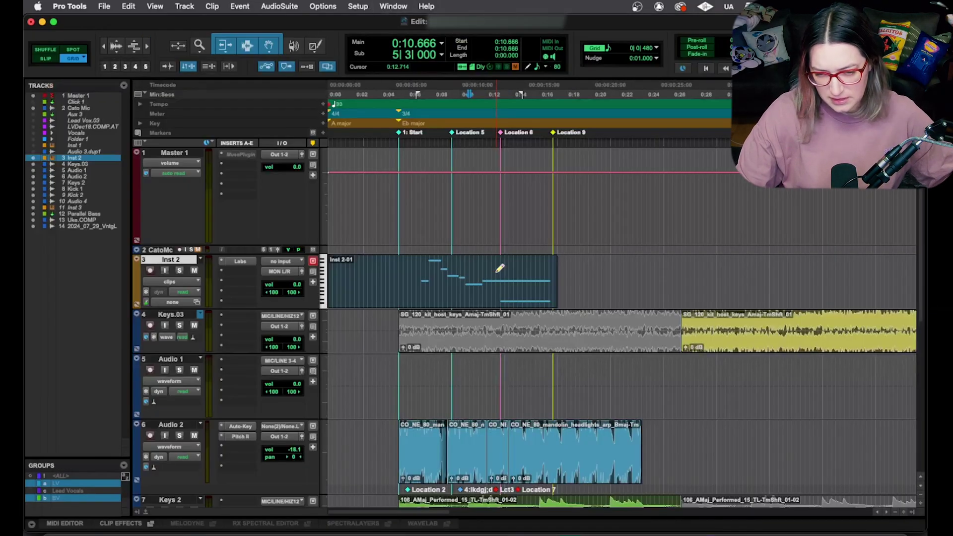
key("ctrl+equal")
key("ctrl+equal")
key("ctrl+equal")
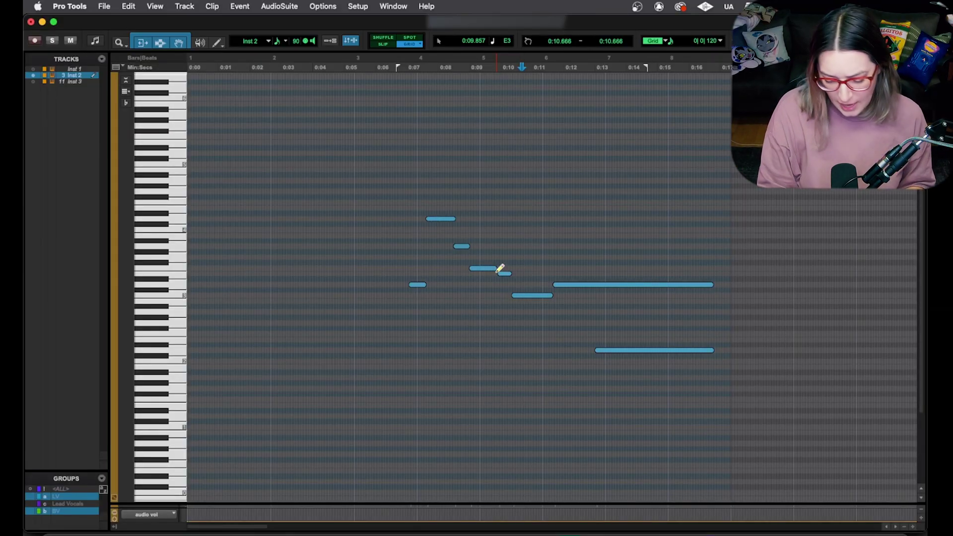
key("ctrl+equal")
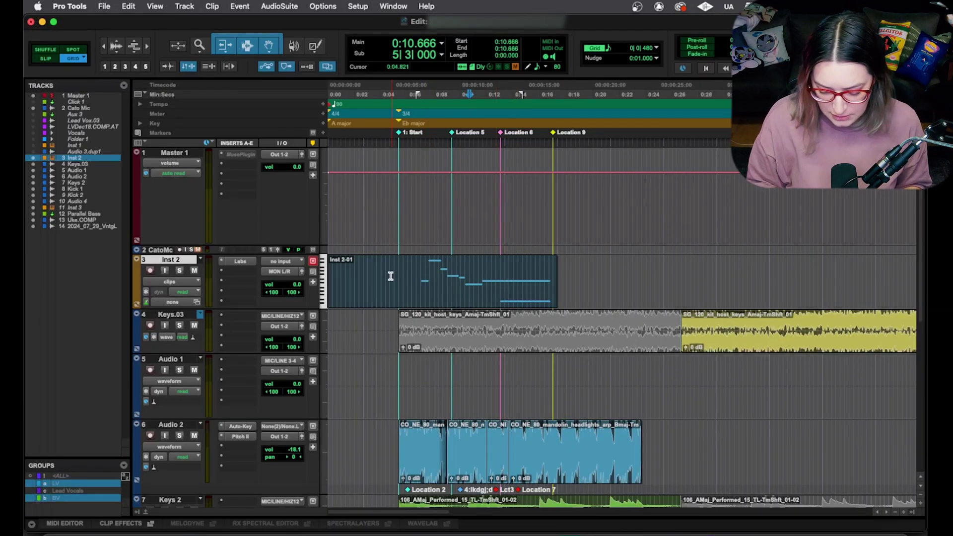
key("ctrl+super+Right")
key("ctrl+super+Right")
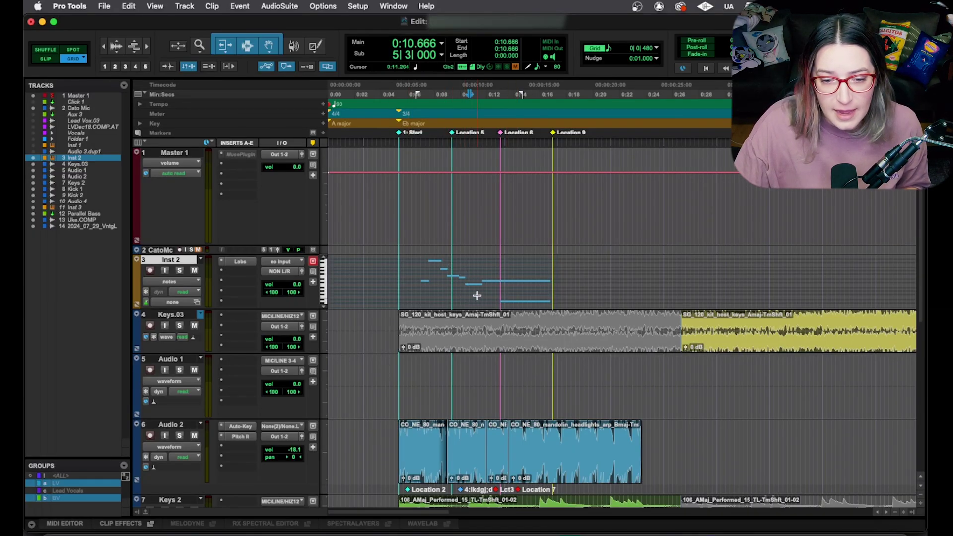
Step: Make the Inst 2 lane taller and zoom its MIDI notes in vertically twice
left_click_drag(293, 306, 299, 407)
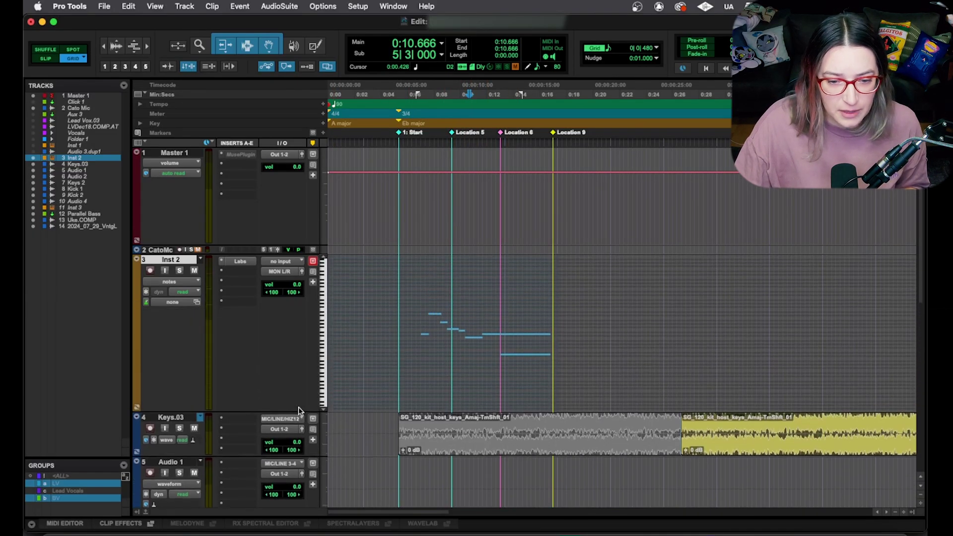
left_click(134, 43)
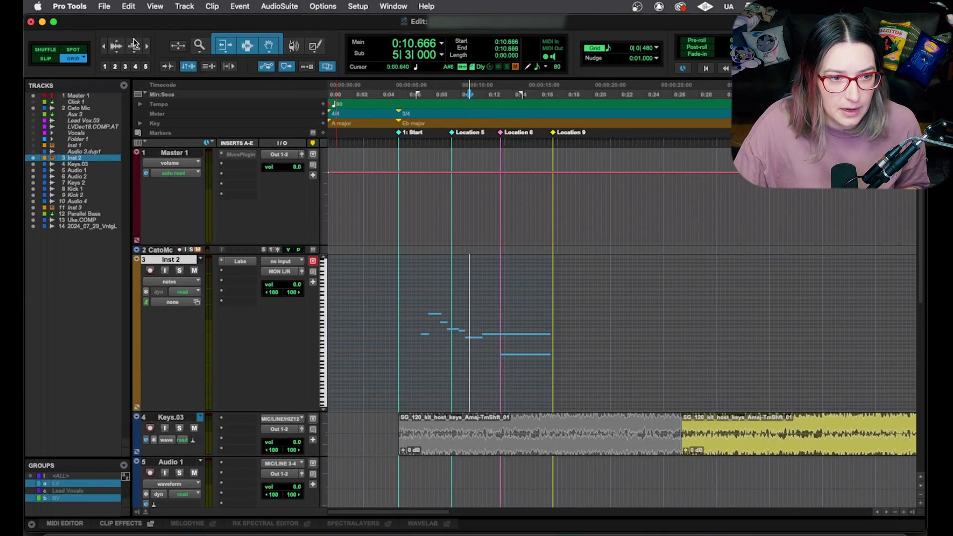
left_click(134, 43)
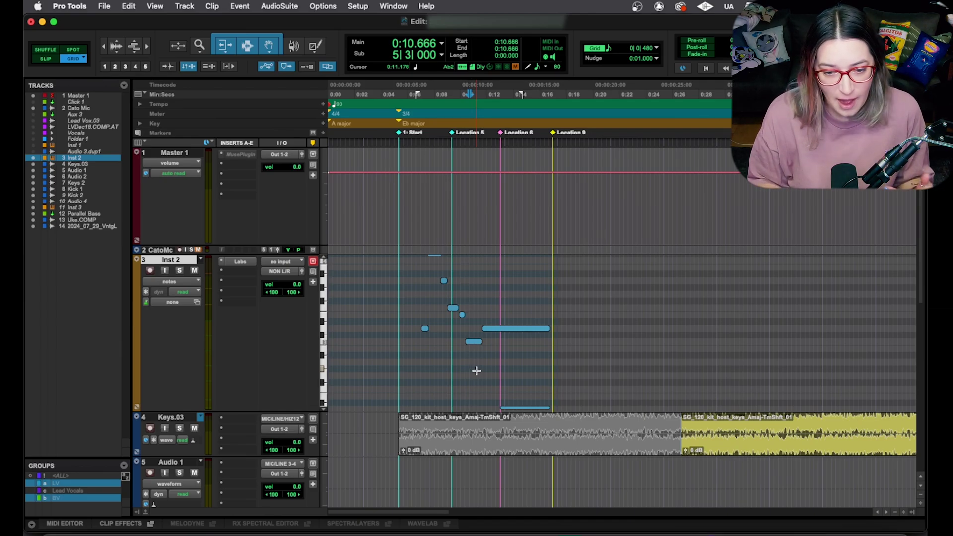
key("ctrl+equal")
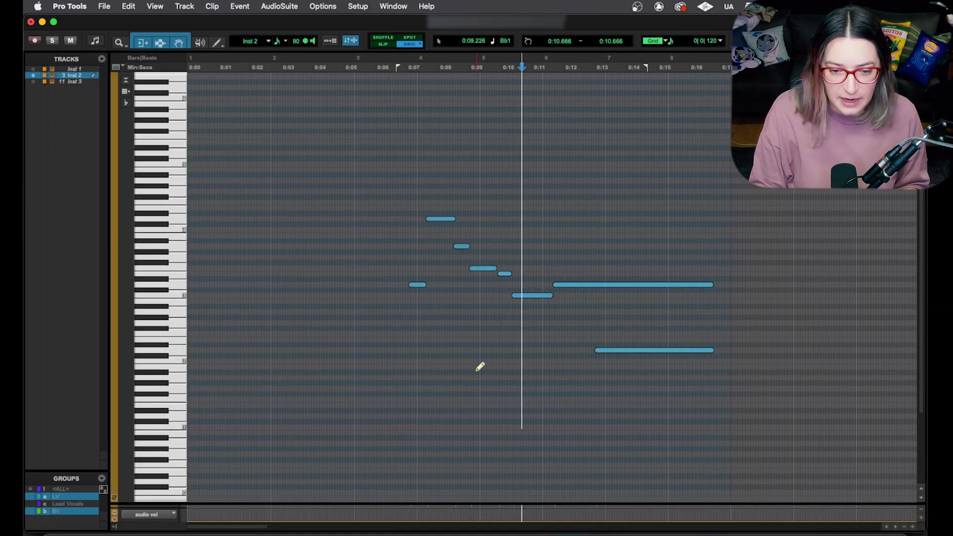
key("ctrl+equal")
key("ctrl+equal")
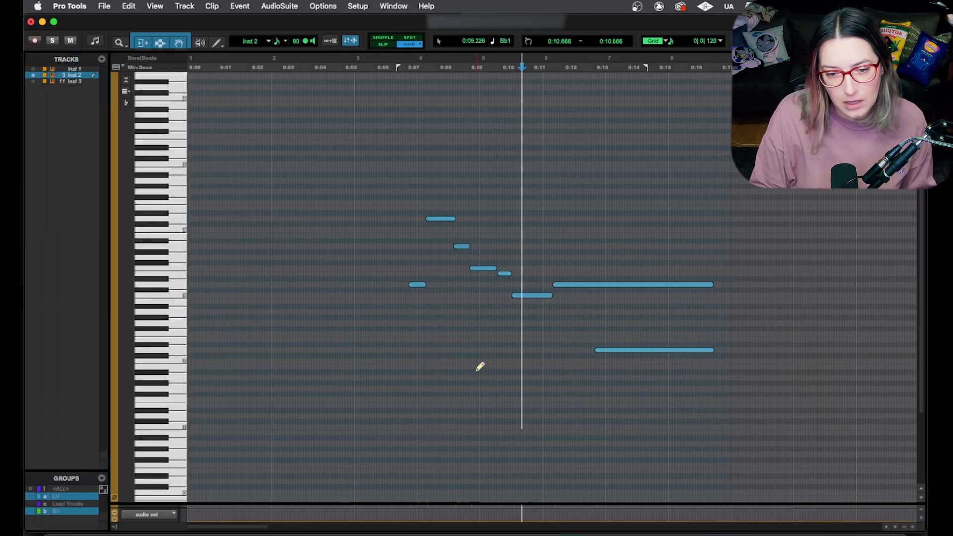
key("ctrl+equal")
key("ctrl+equal")
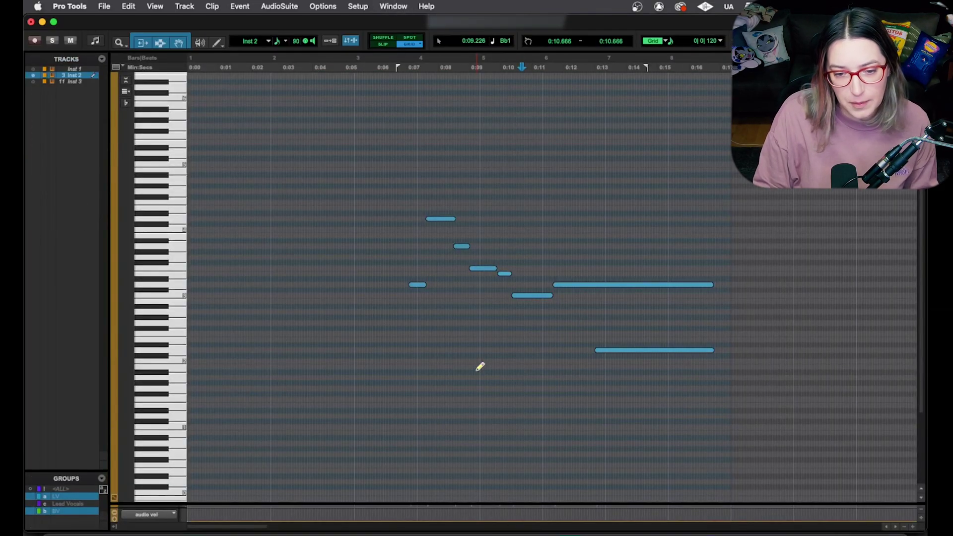
key("ctrl+equal")
key("ctrl+equal")
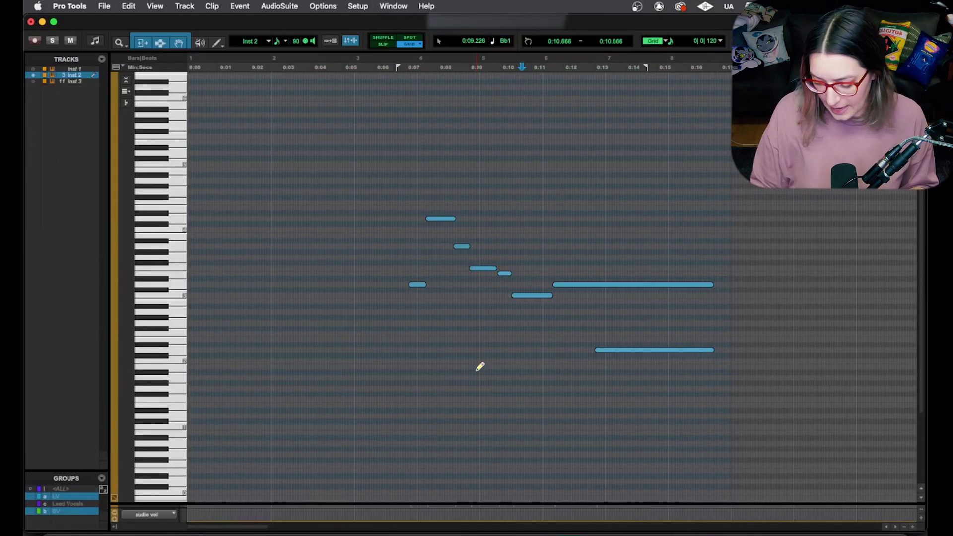
key("ctrl+equal")
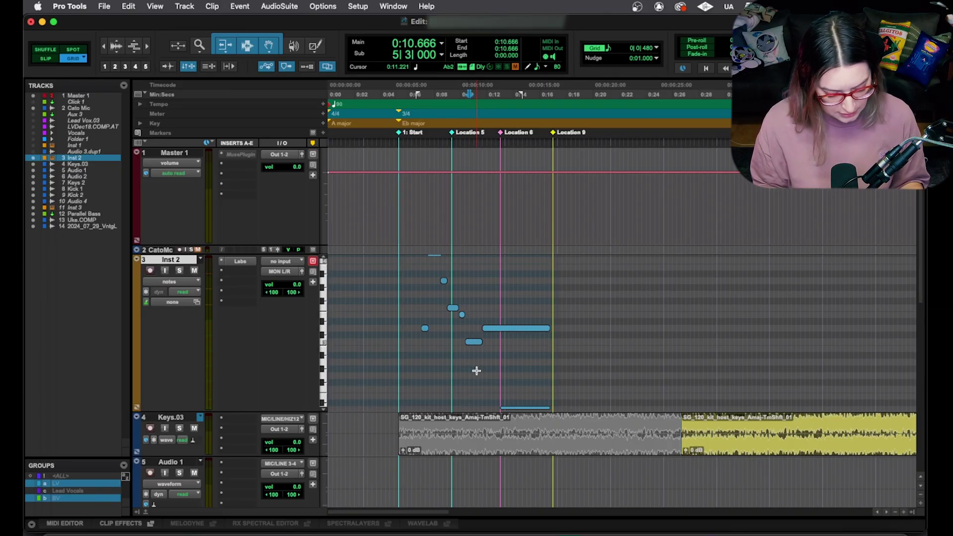
key("ctrl+equal")
key("ctrl+equal")
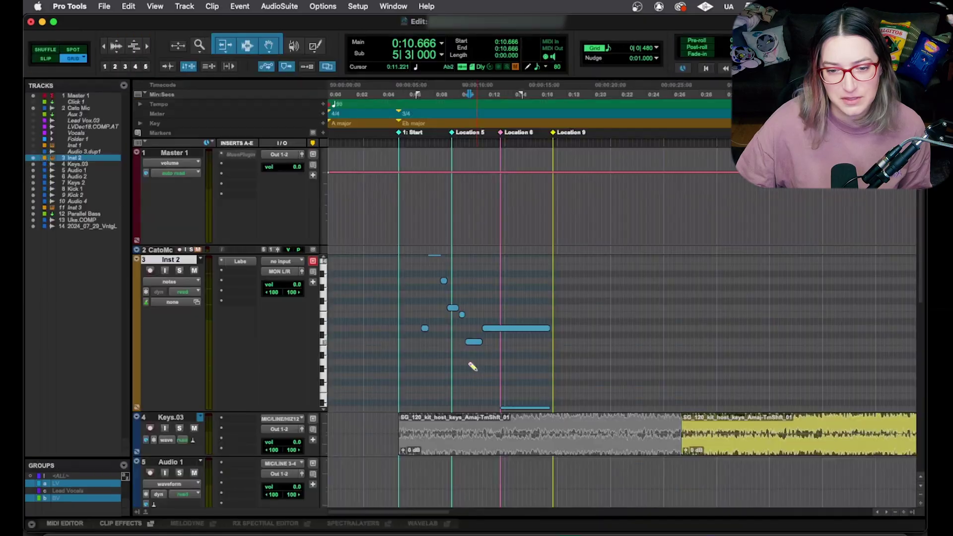
key("ctrl+equal")
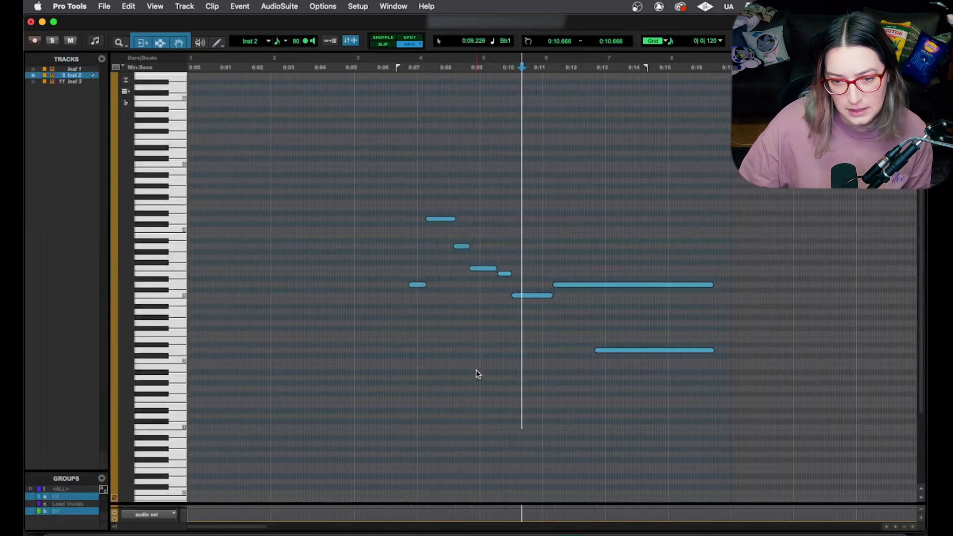
key("ctrl+equal")
key("ctrl+equal")
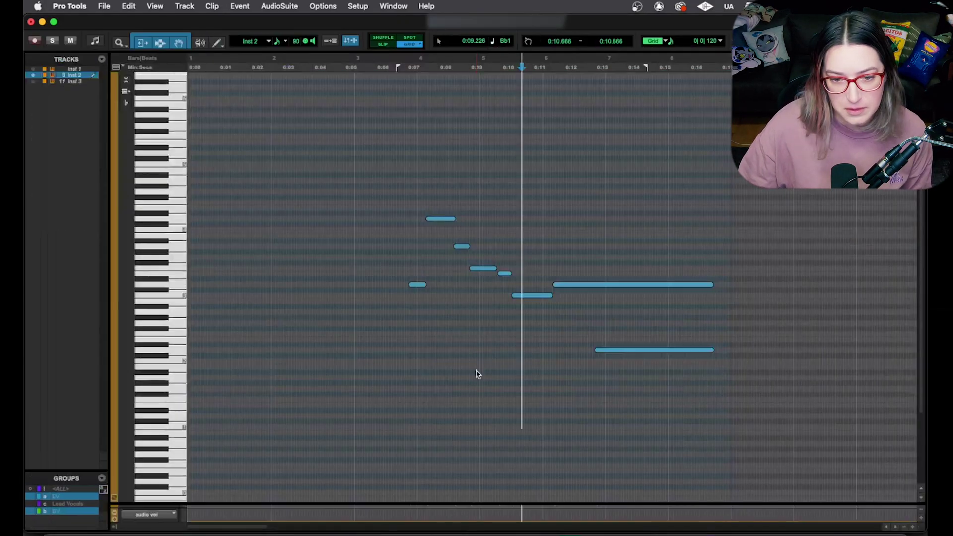
key("ctrl+equal")
key("ctrl+equal")
key("ctrl+equal")
key("ctrl+equal")
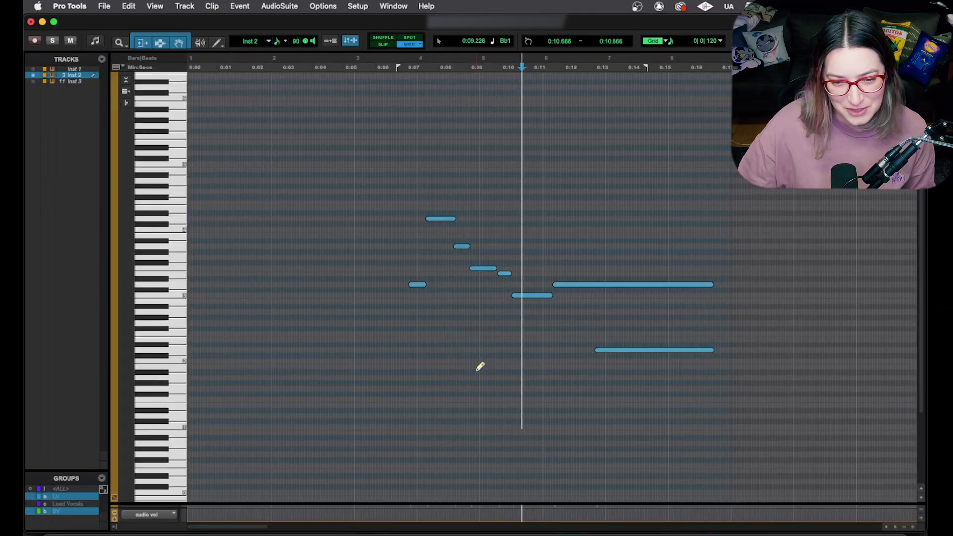
key("ctrl+equal")
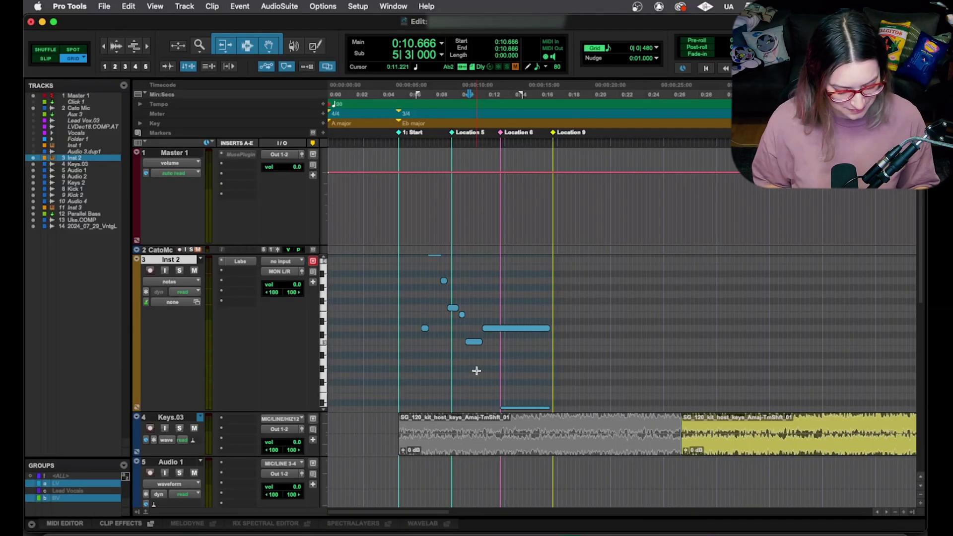
key("ctrl+equal")
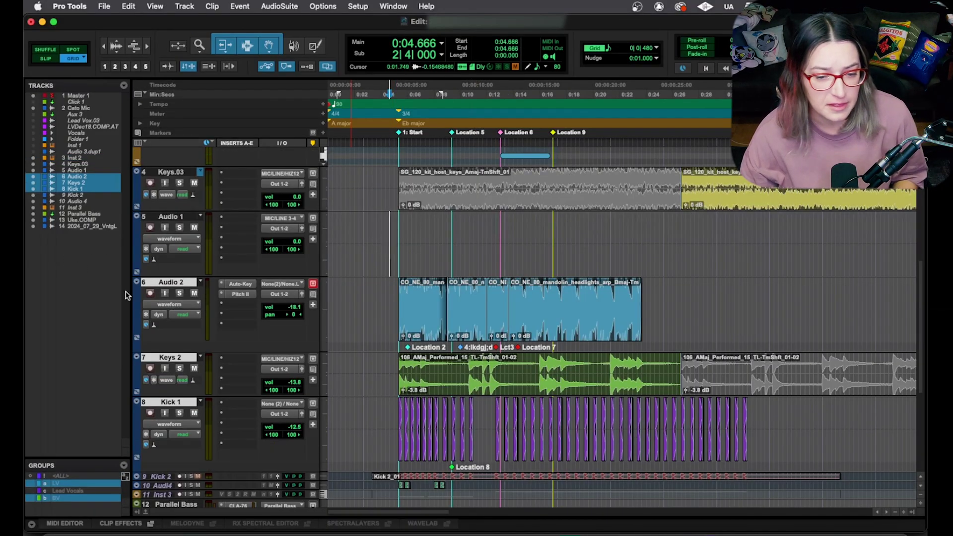
left_click(377, 295)
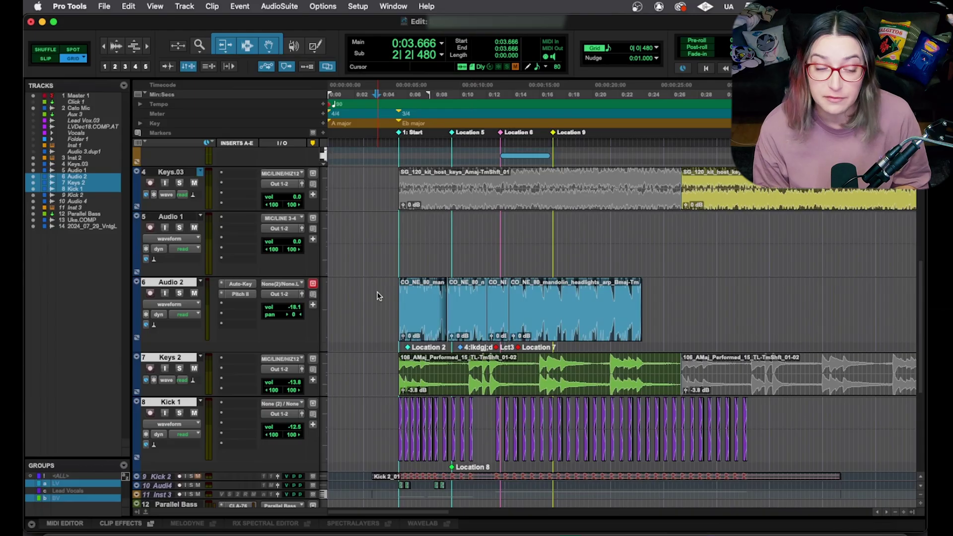
key("ctrl+alt+super+Right")
key("ctrl+alt+super+Right")
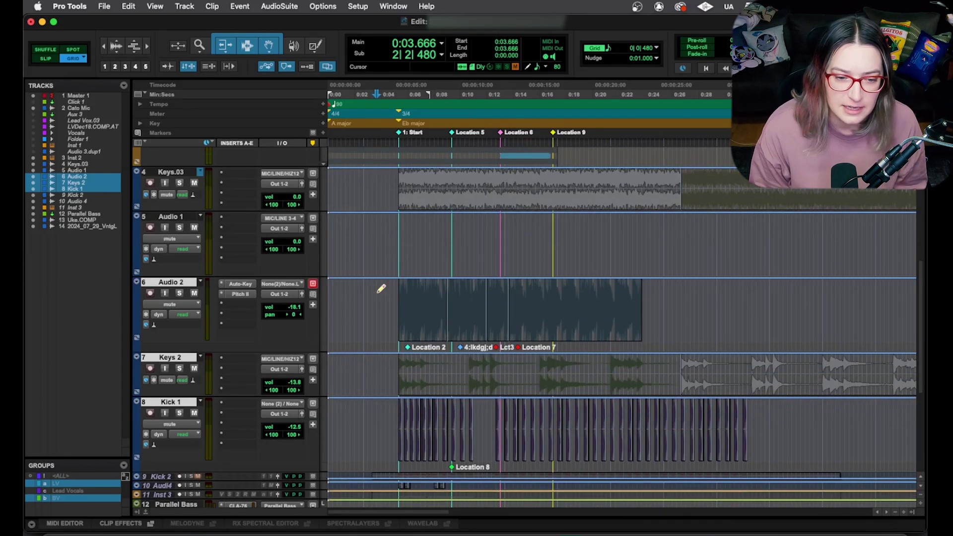
key("ctrl+alt+super+Left")
key("ctrl+alt+super+Left")
scroll(377, 258, "down", 3)
key("plus")
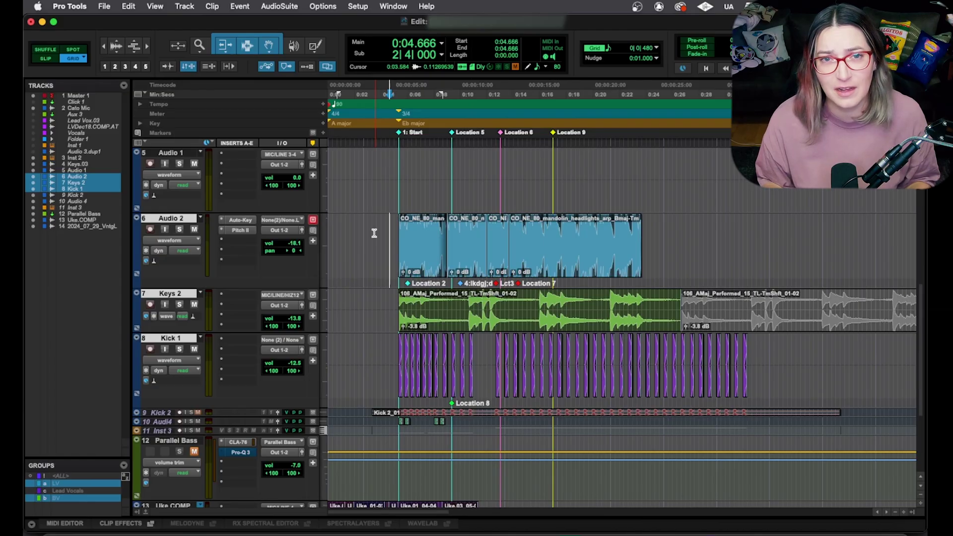